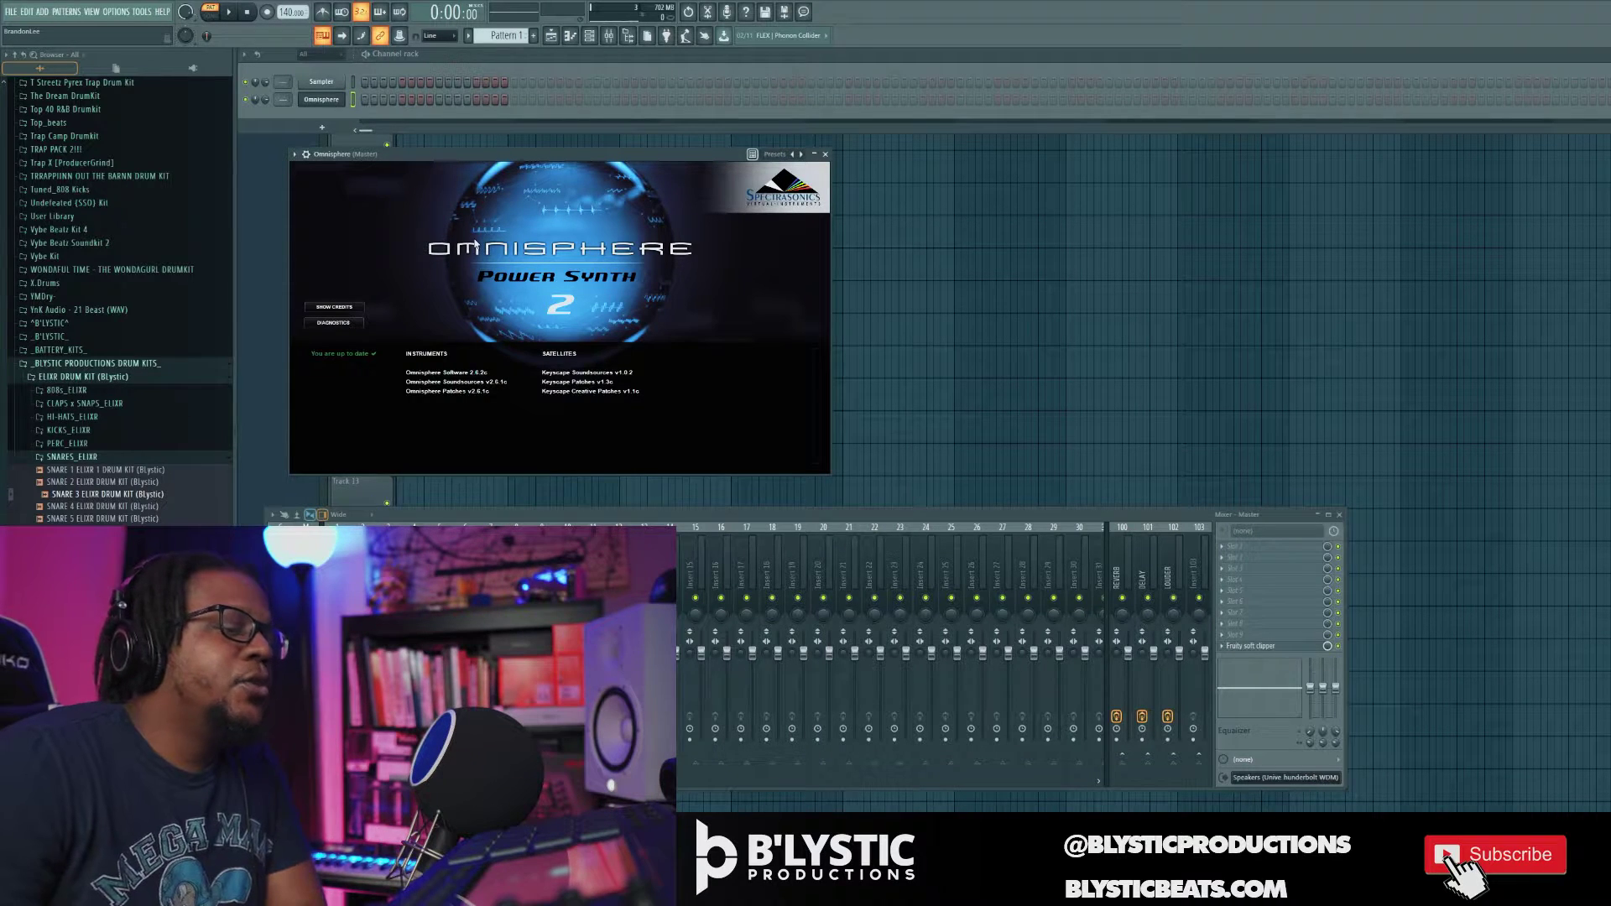
# - Move the Omnisphere window aside, then audition patches in the Bells and Vibes category and load the Crystal Musicbox patch
pyautogui.click(535, 193)
pyautogui.moveTo(541, 156); pyautogui.dragTo(1094, 126)
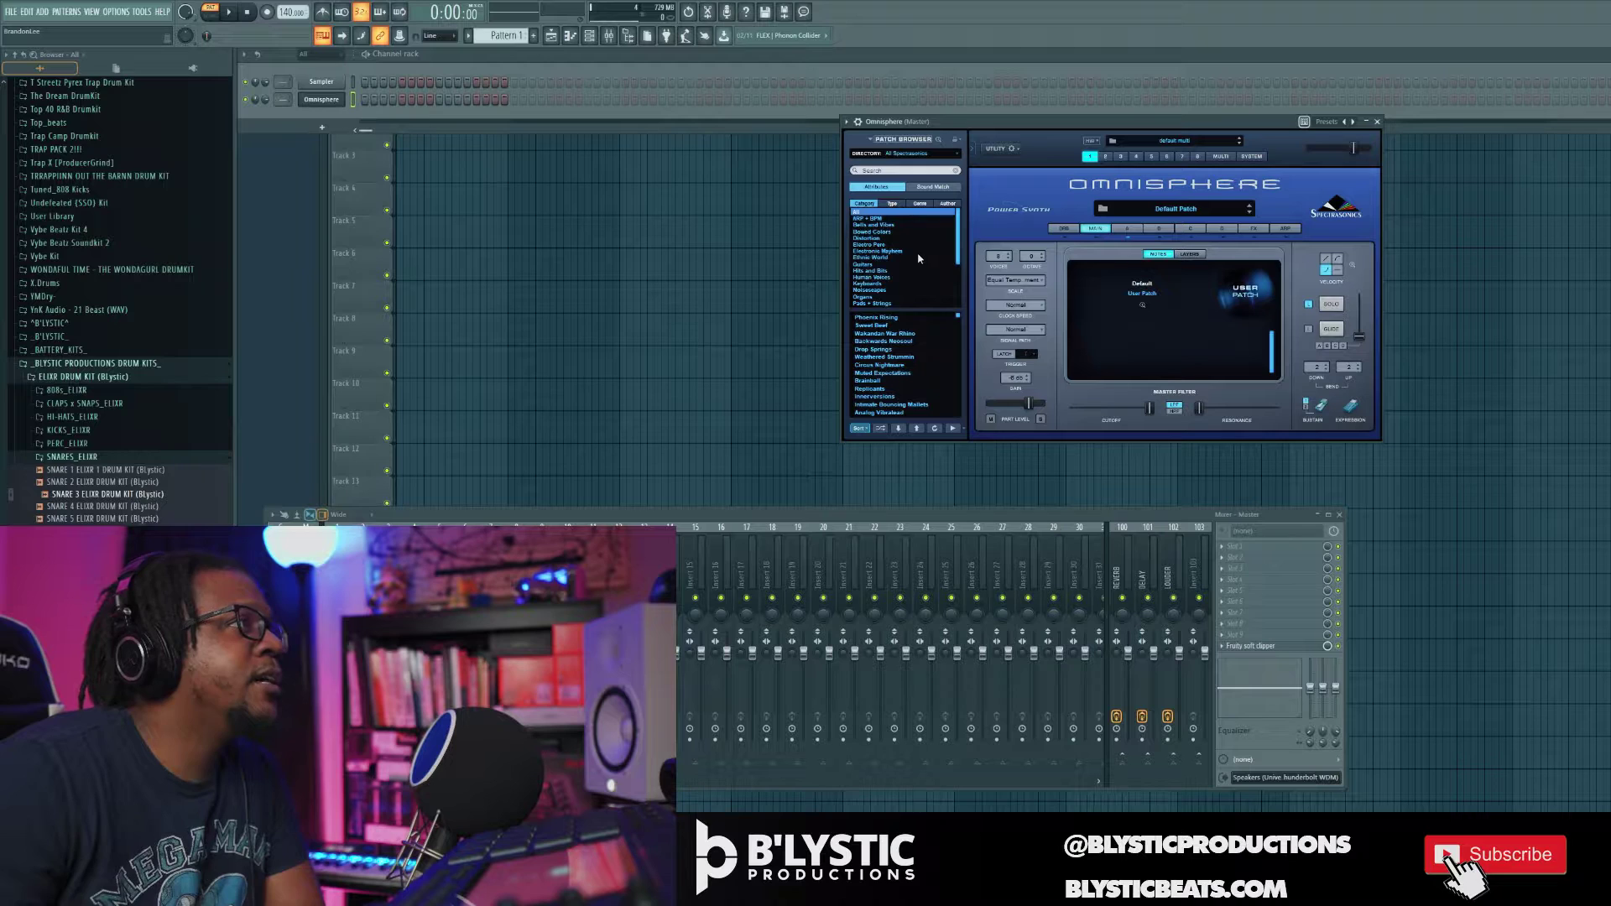
pyautogui.click(874, 225)
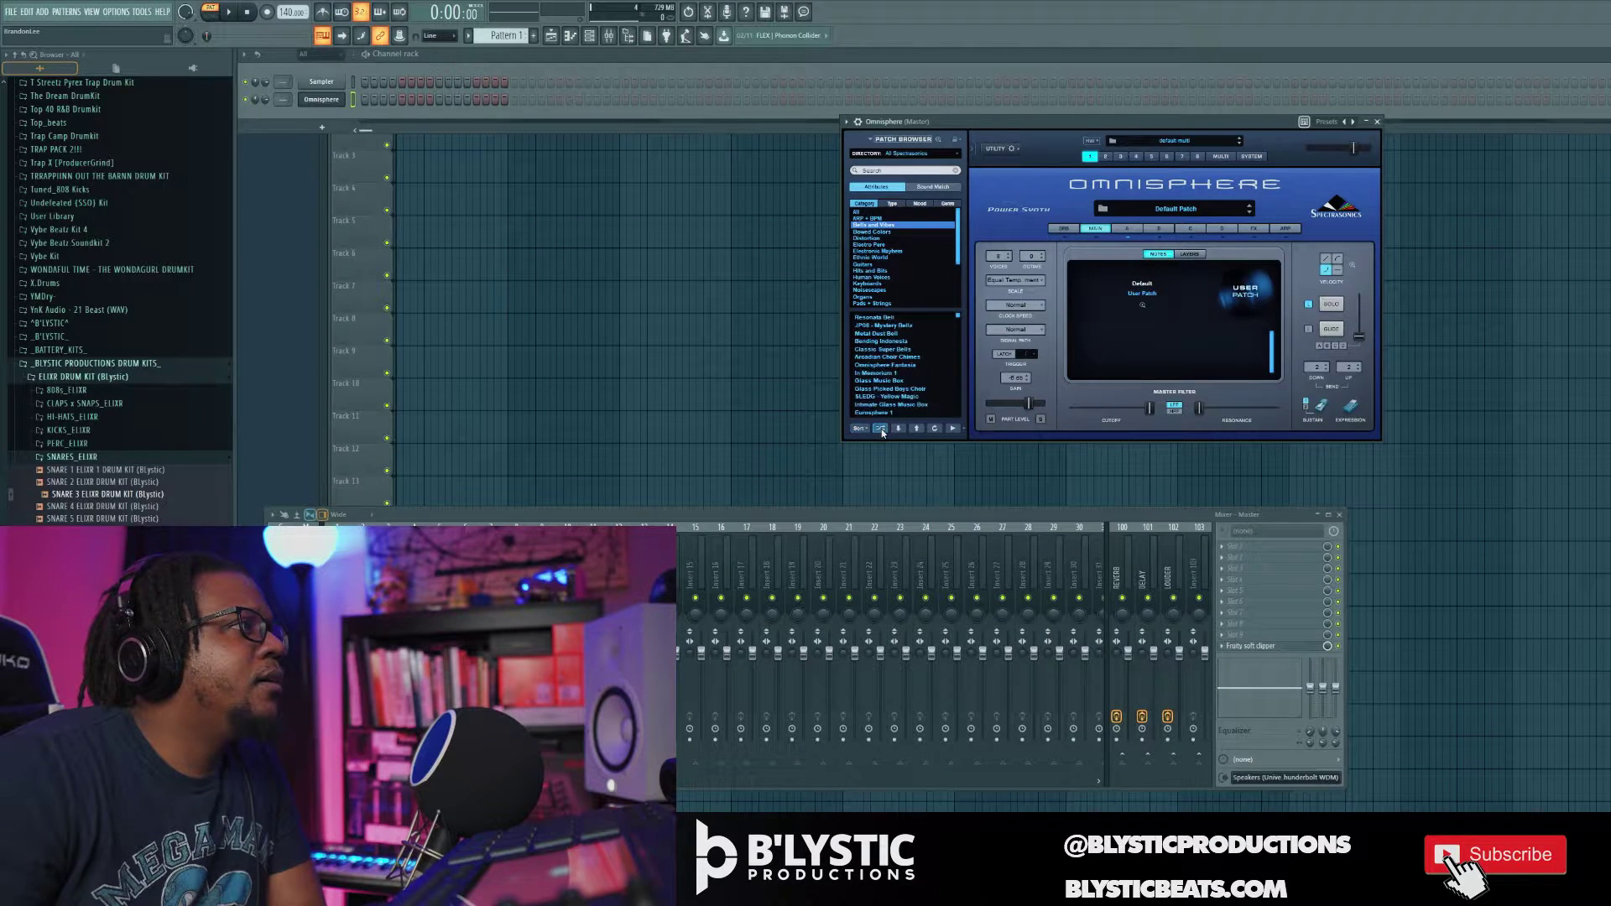
pyautogui.click(881, 318)
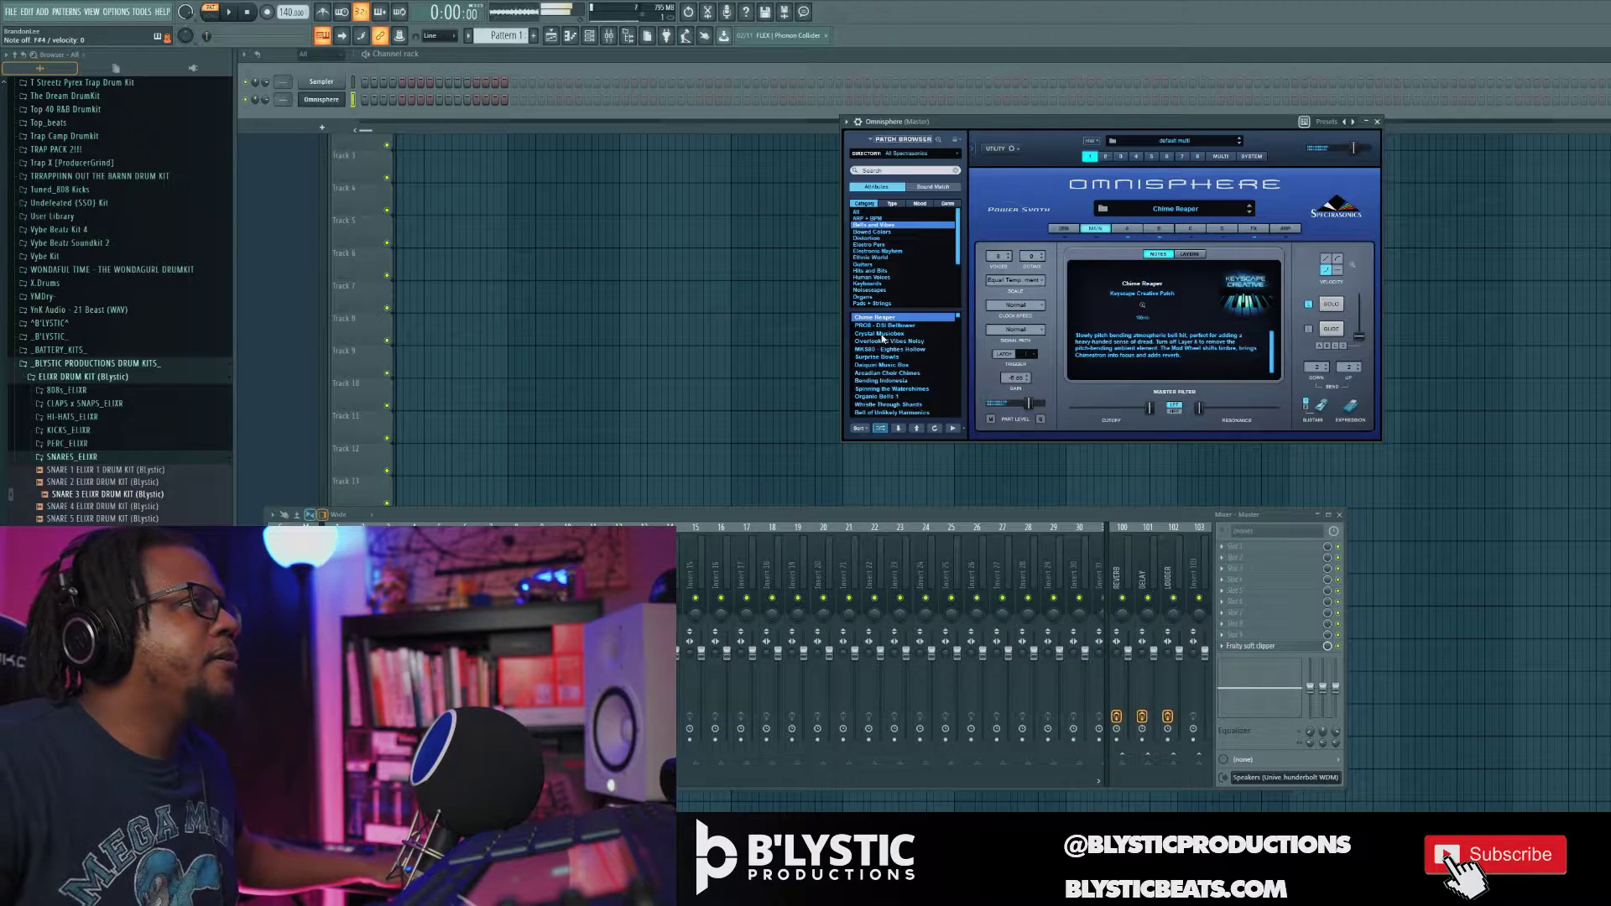
pyautogui.click(902, 429)
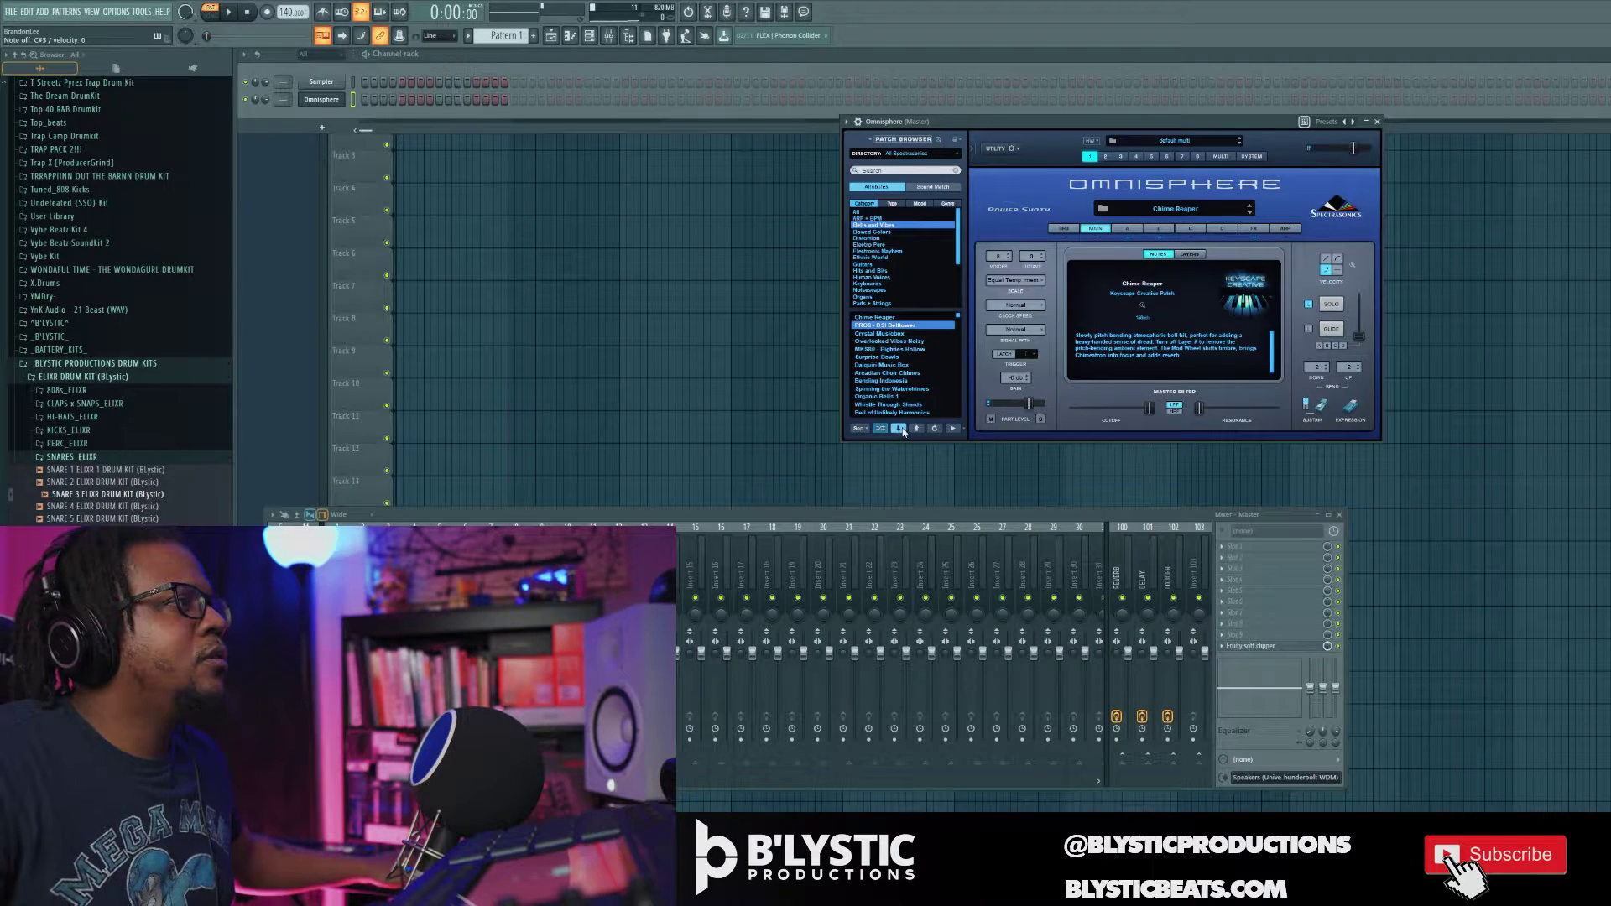
pyautogui.click(902, 429)
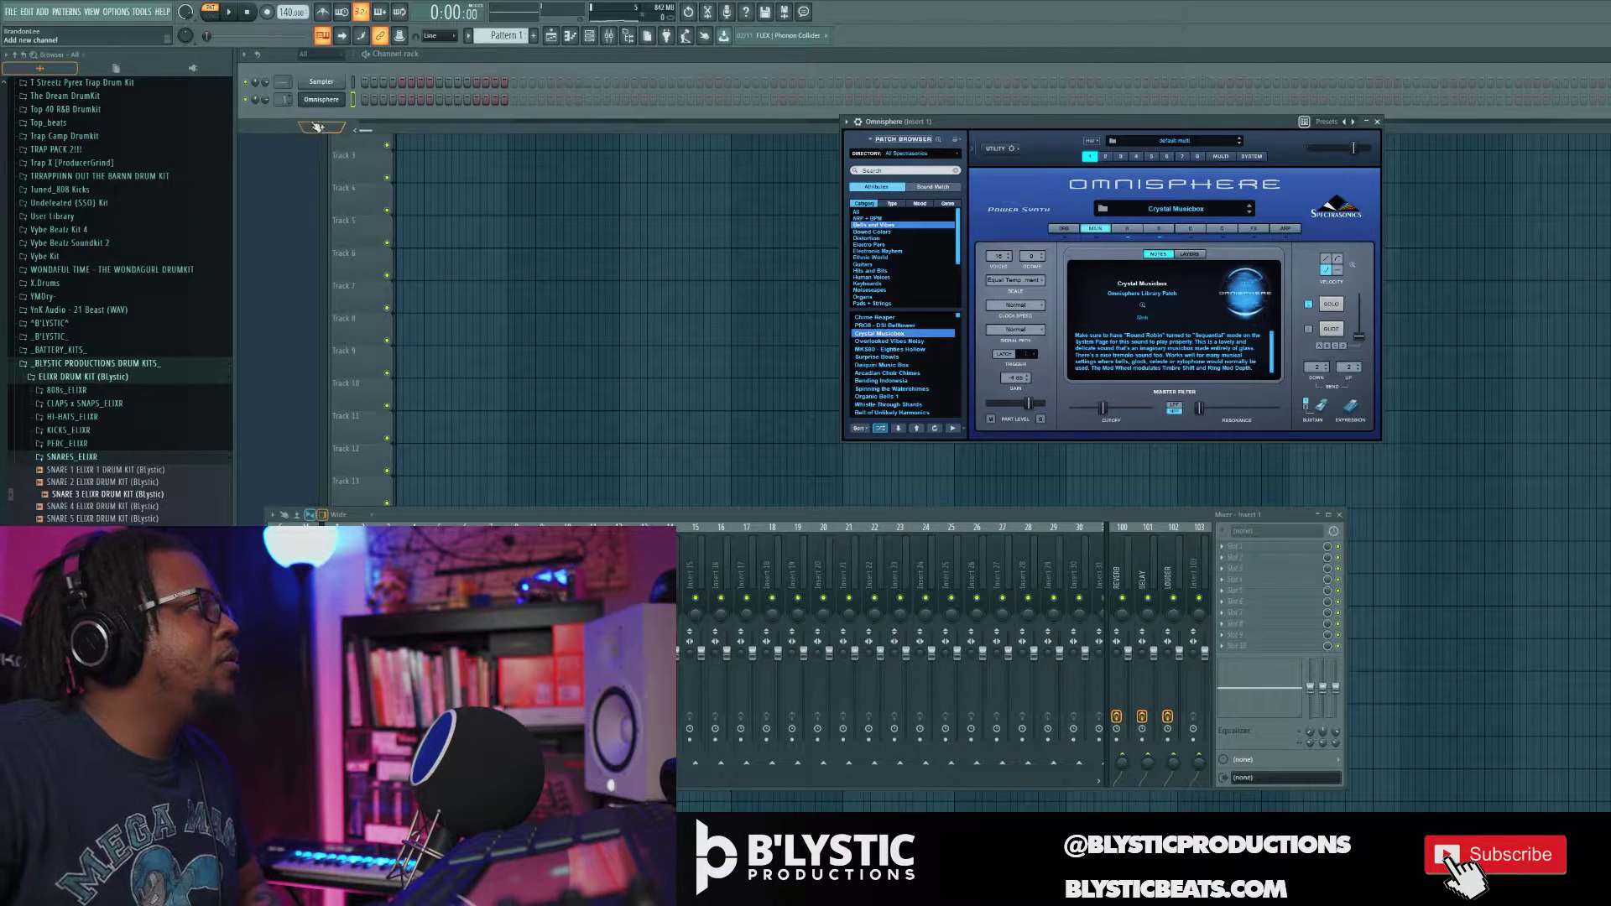
# - Open the Omnisphere channel's piano roll, and close the HalfTime effect window once playback is stopped
pyautogui.rightClick(340, 99)
pyautogui.click(355, 100)
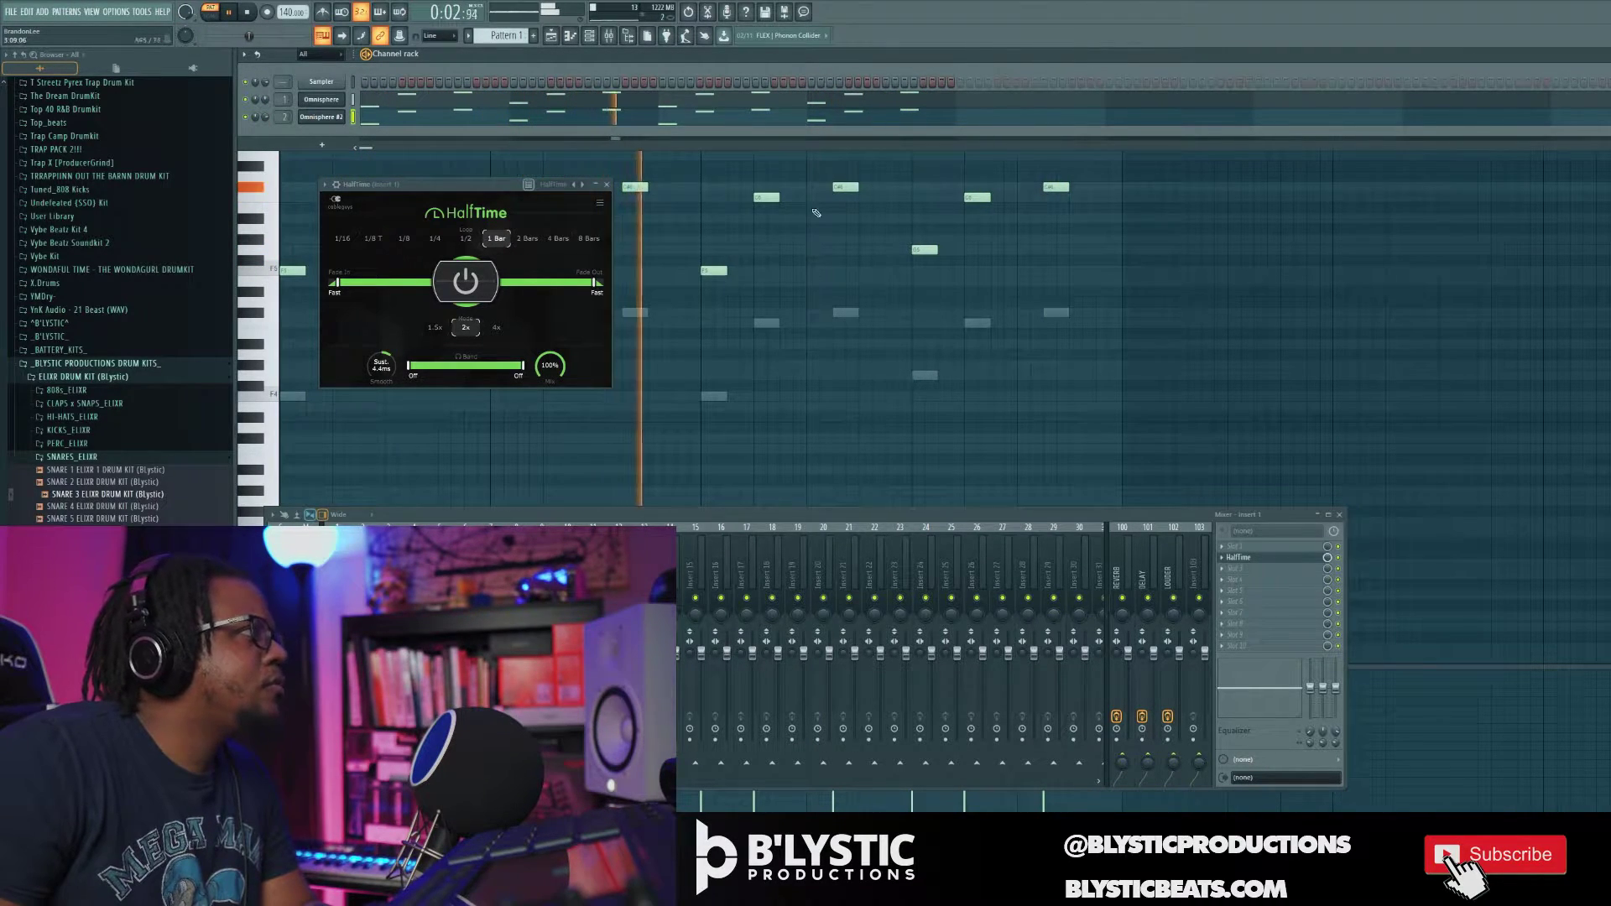
pyautogui.press('space')
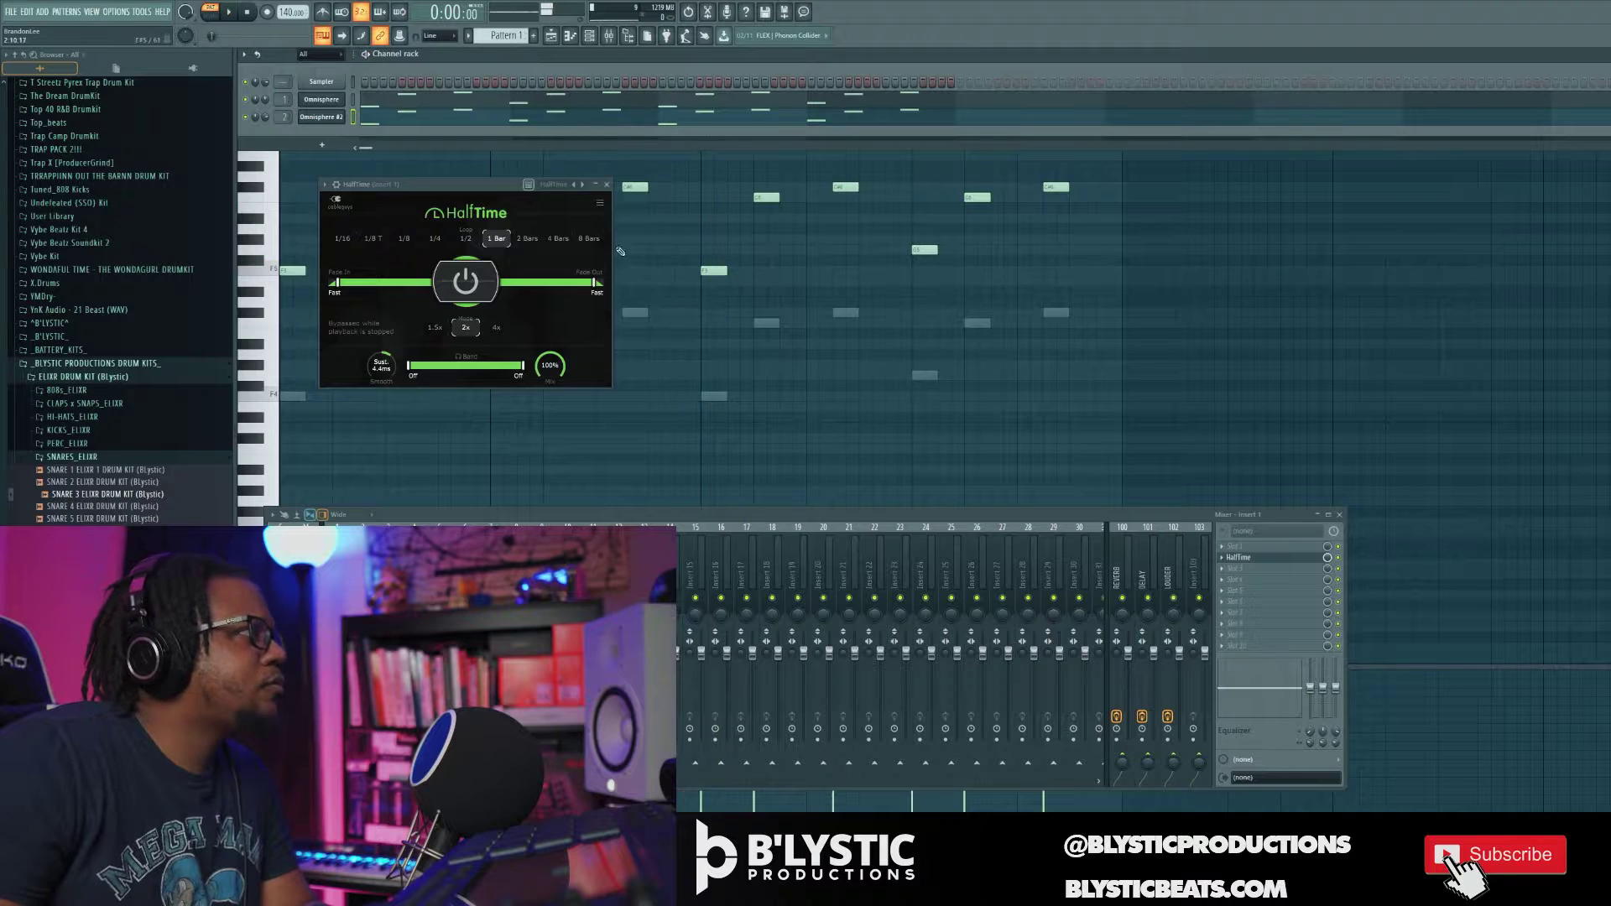
pyautogui.click(608, 186)
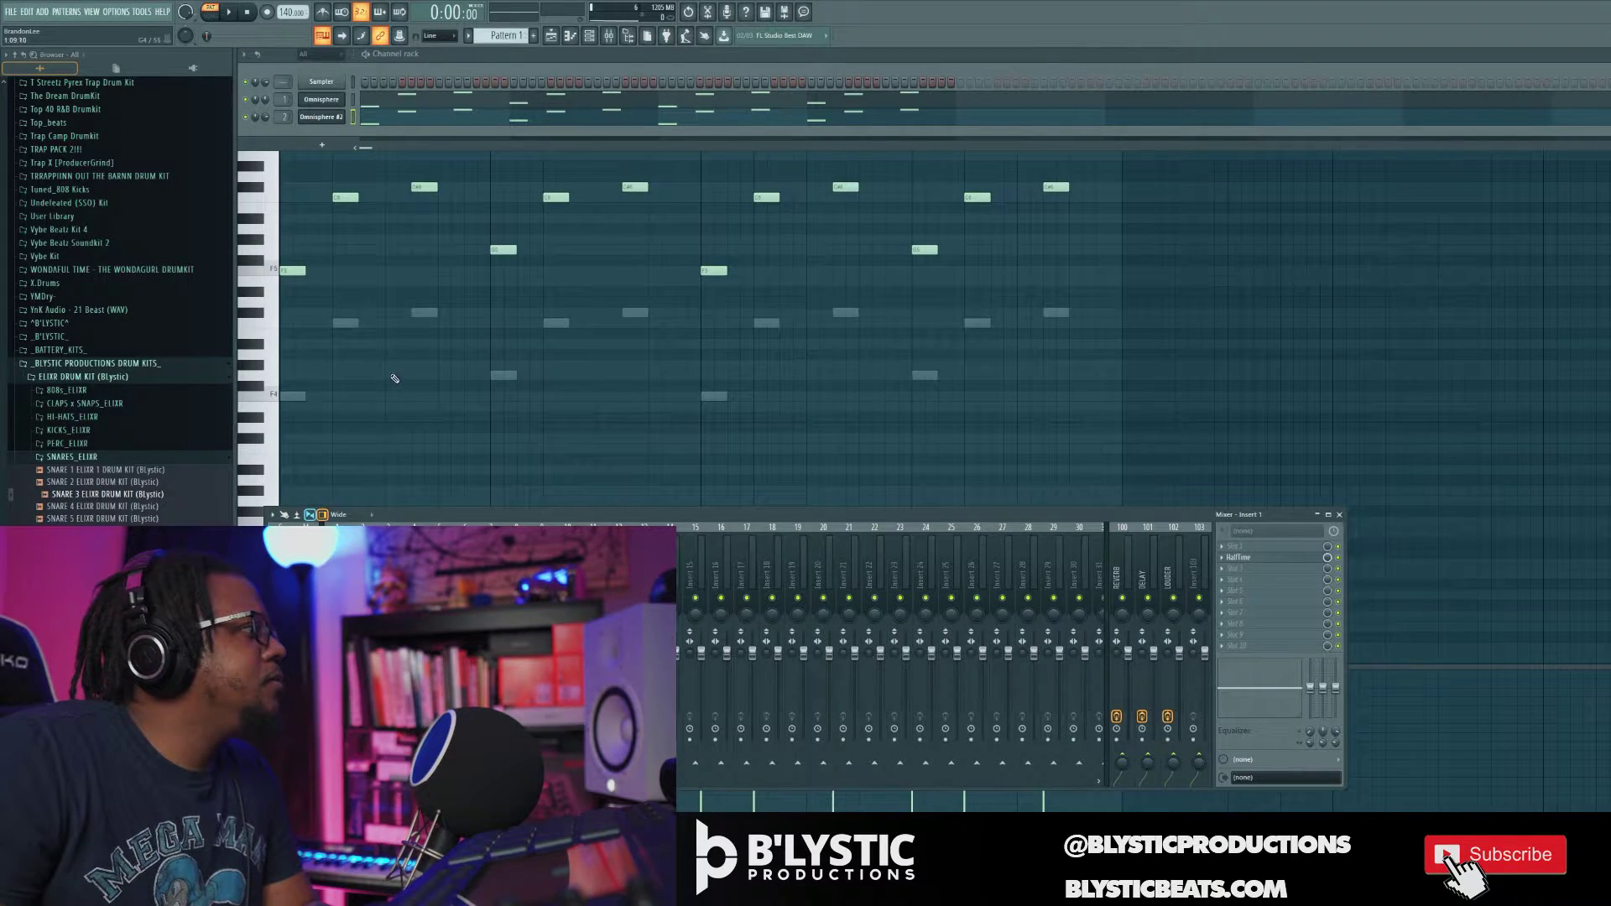
# - Add an MPC plugin channel and reposition its window so the sample browser and piano roll stay accessible
pyautogui.click(321, 146)
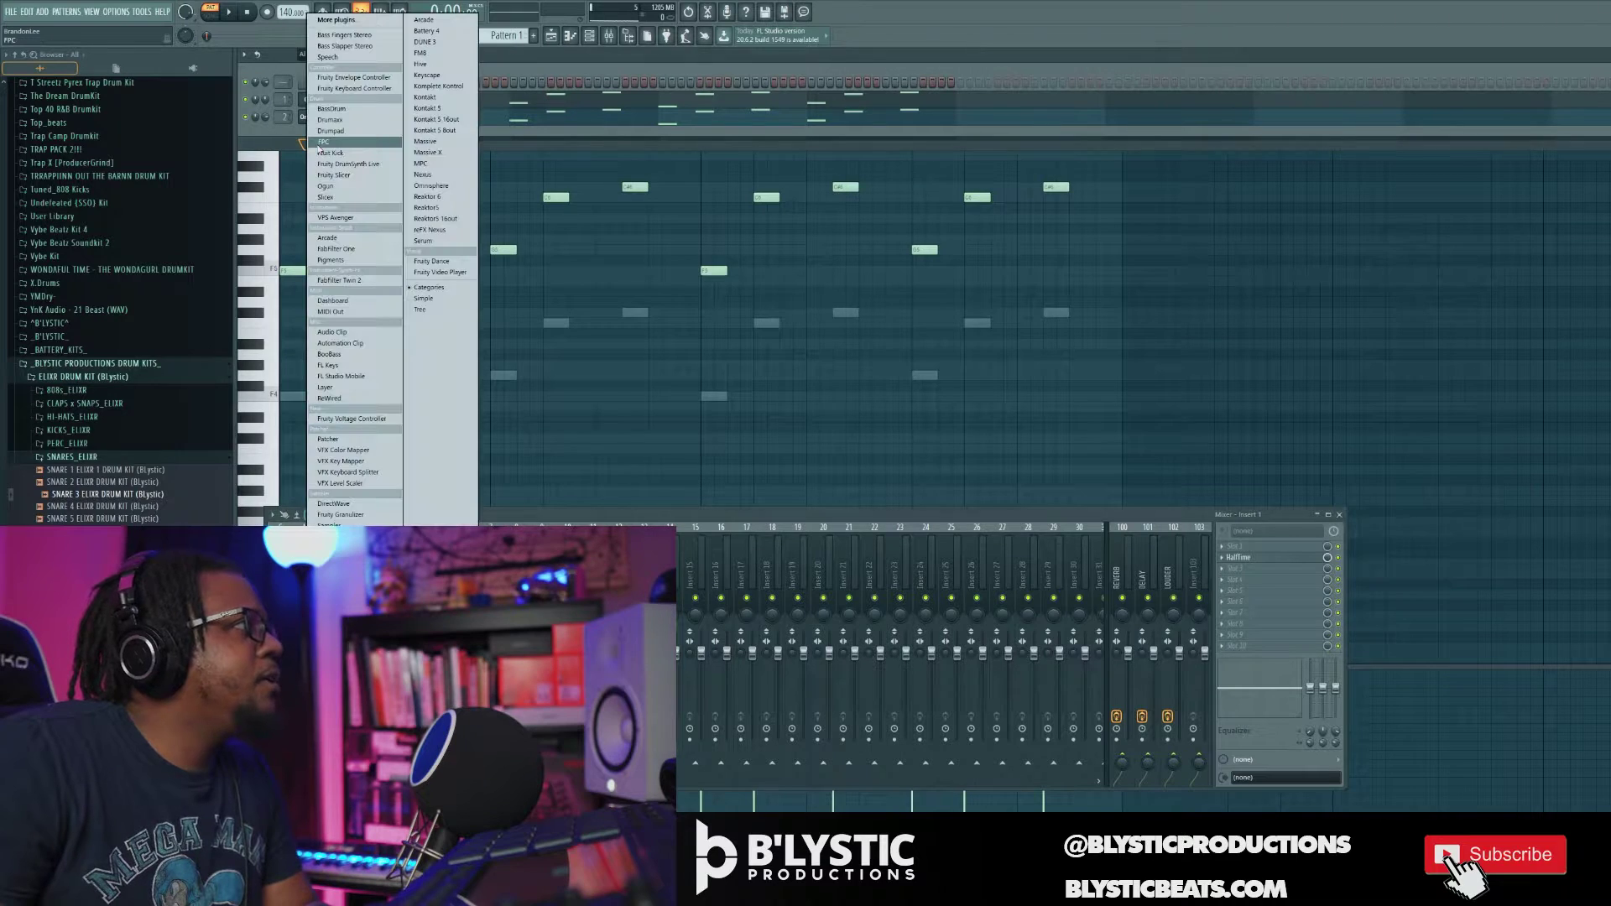
pyautogui.click(426, 165)
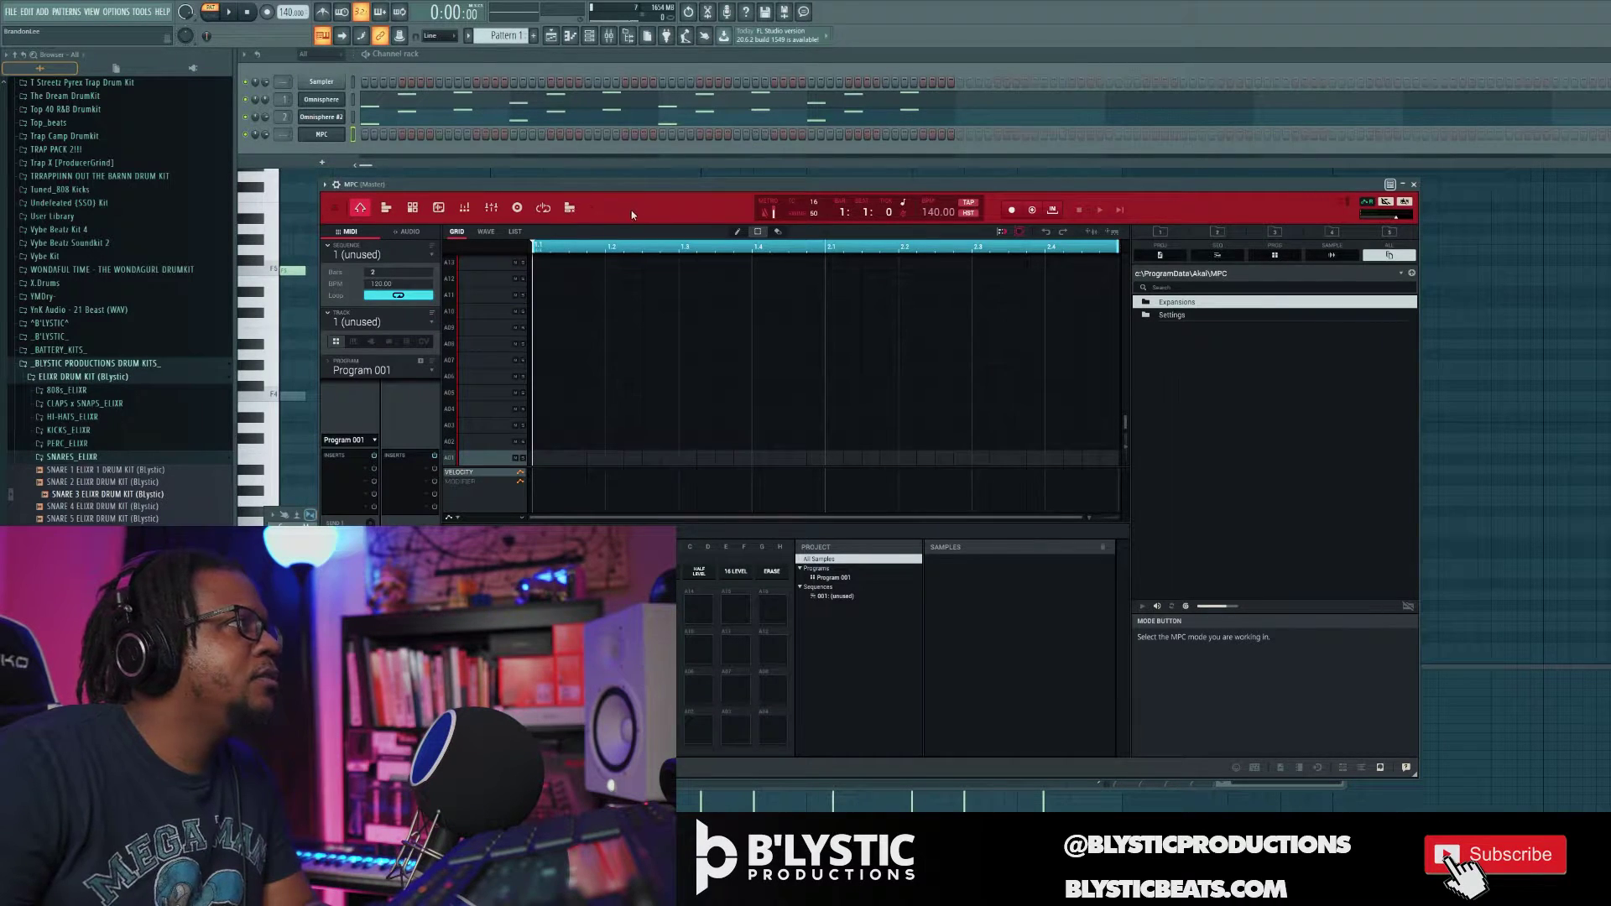
pyautogui.moveTo(707, 186); pyautogui.dragTo(1134, 82)
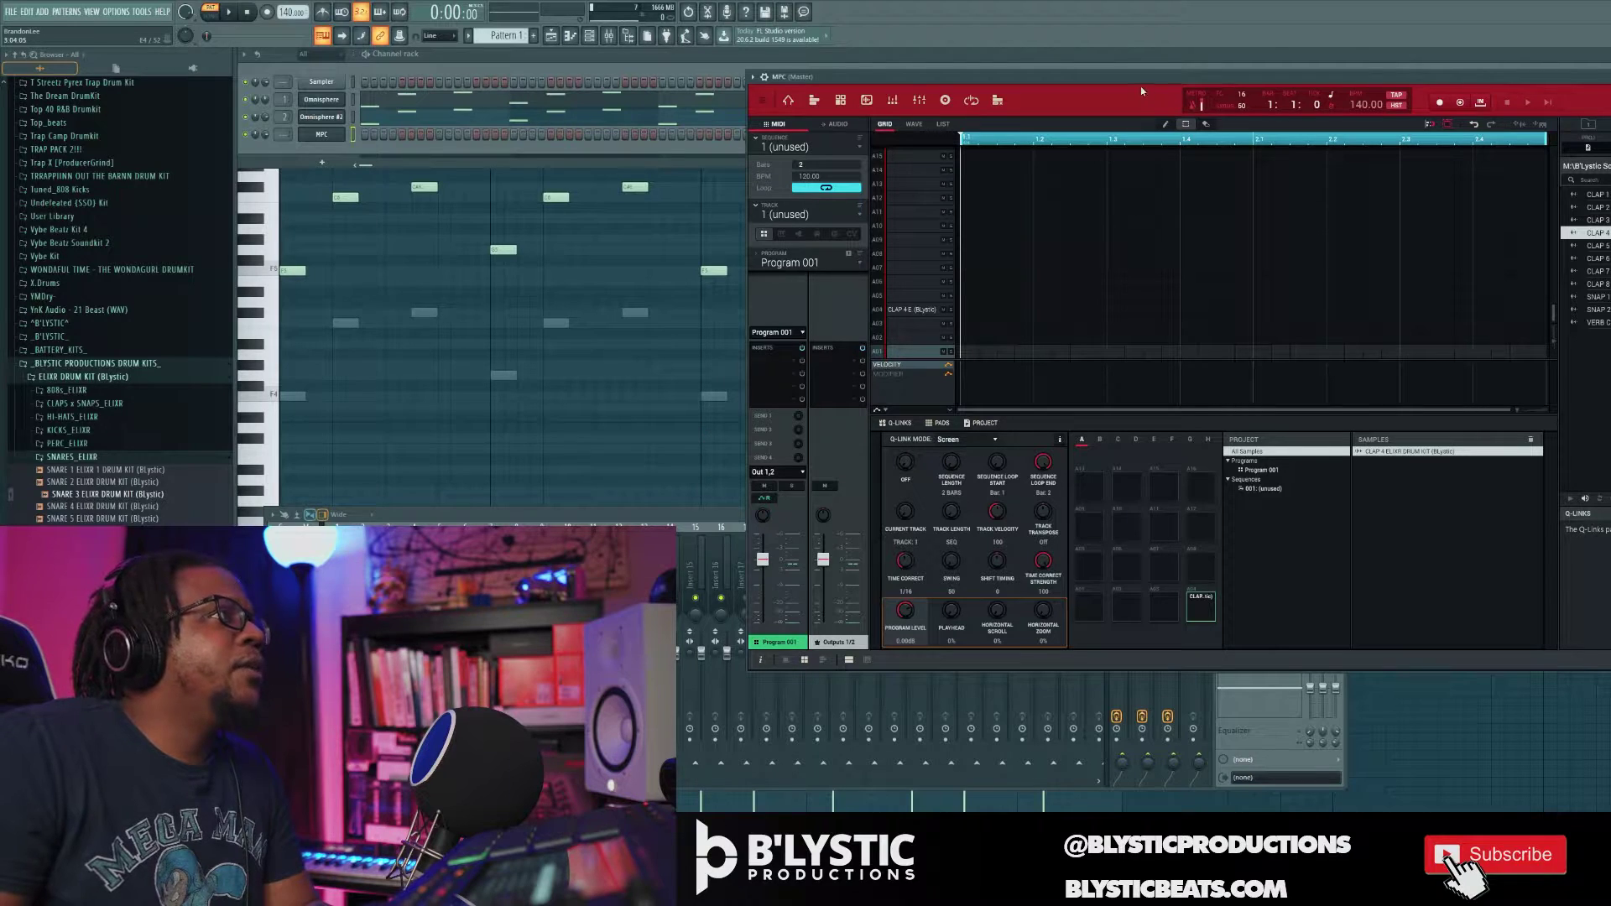
pyautogui.moveTo(1140, 85); pyautogui.dragTo(1059, 89)
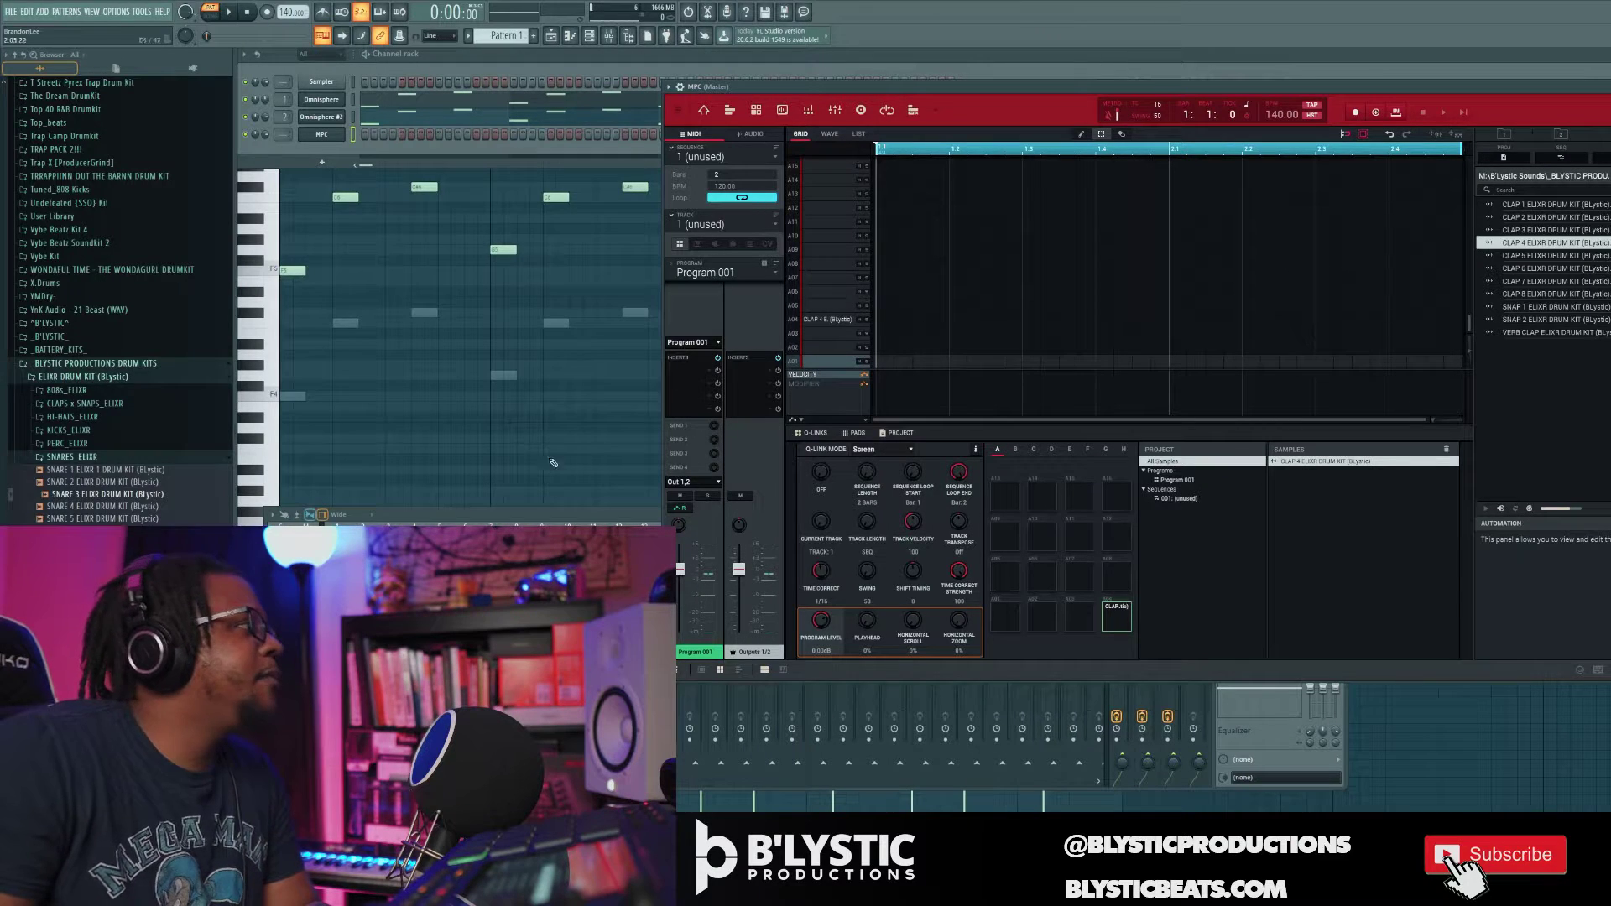
# - Audition the 808 samples in the ELIXIR drum kit and load the 808 SPINZ sample onto MPC pad A06
pyautogui.click(96, 394)
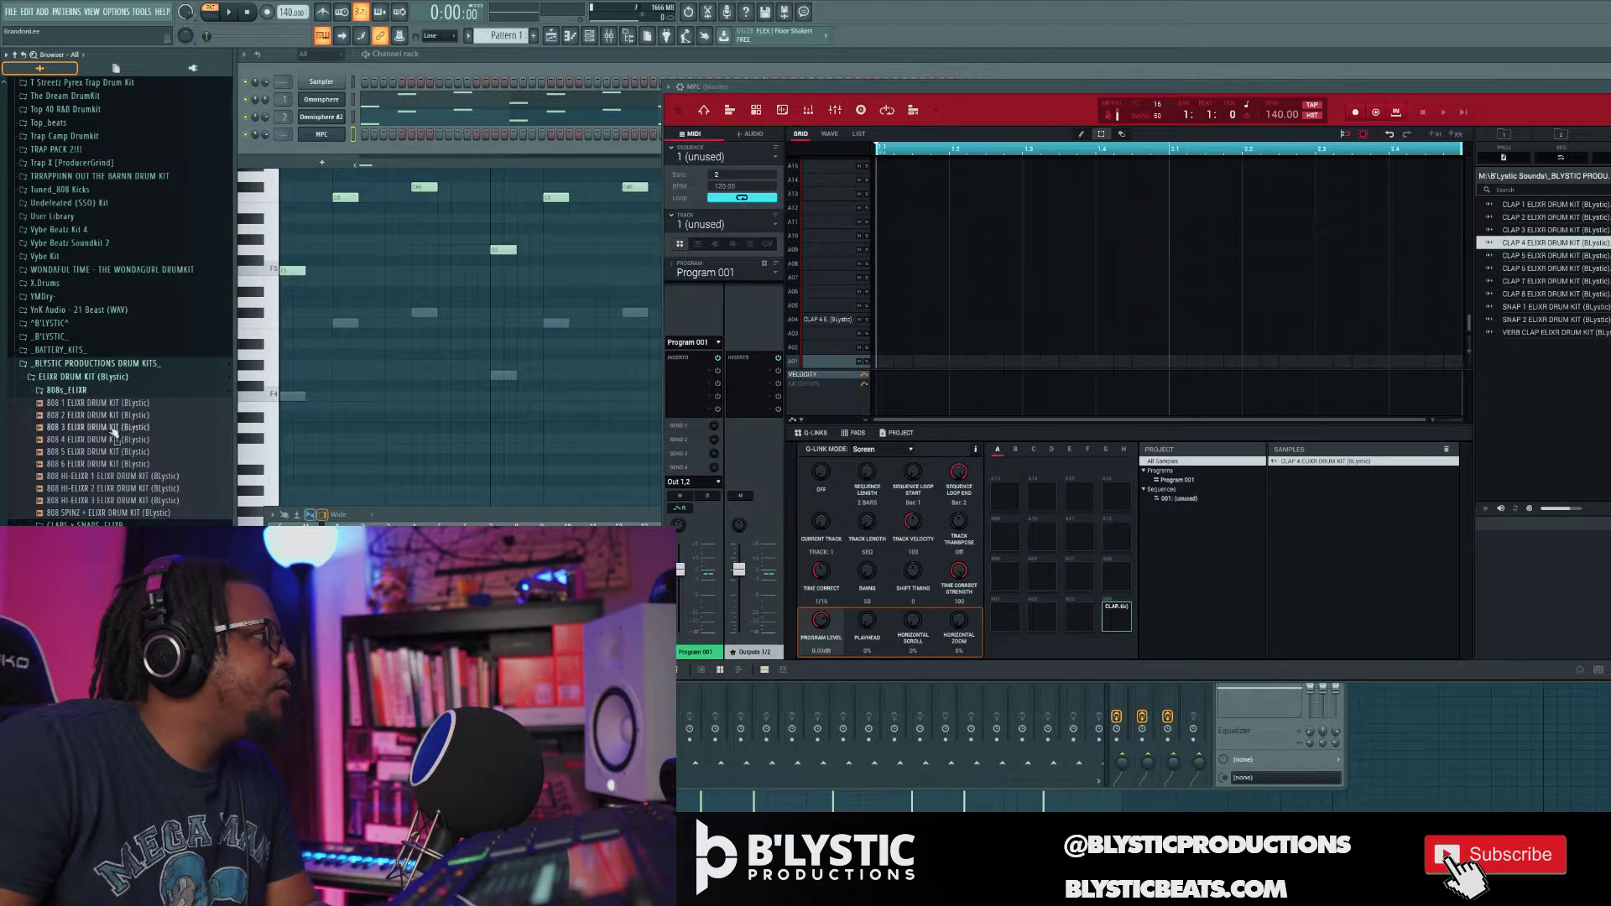
pyautogui.click(121, 461)
pyautogui.click(143, 428)
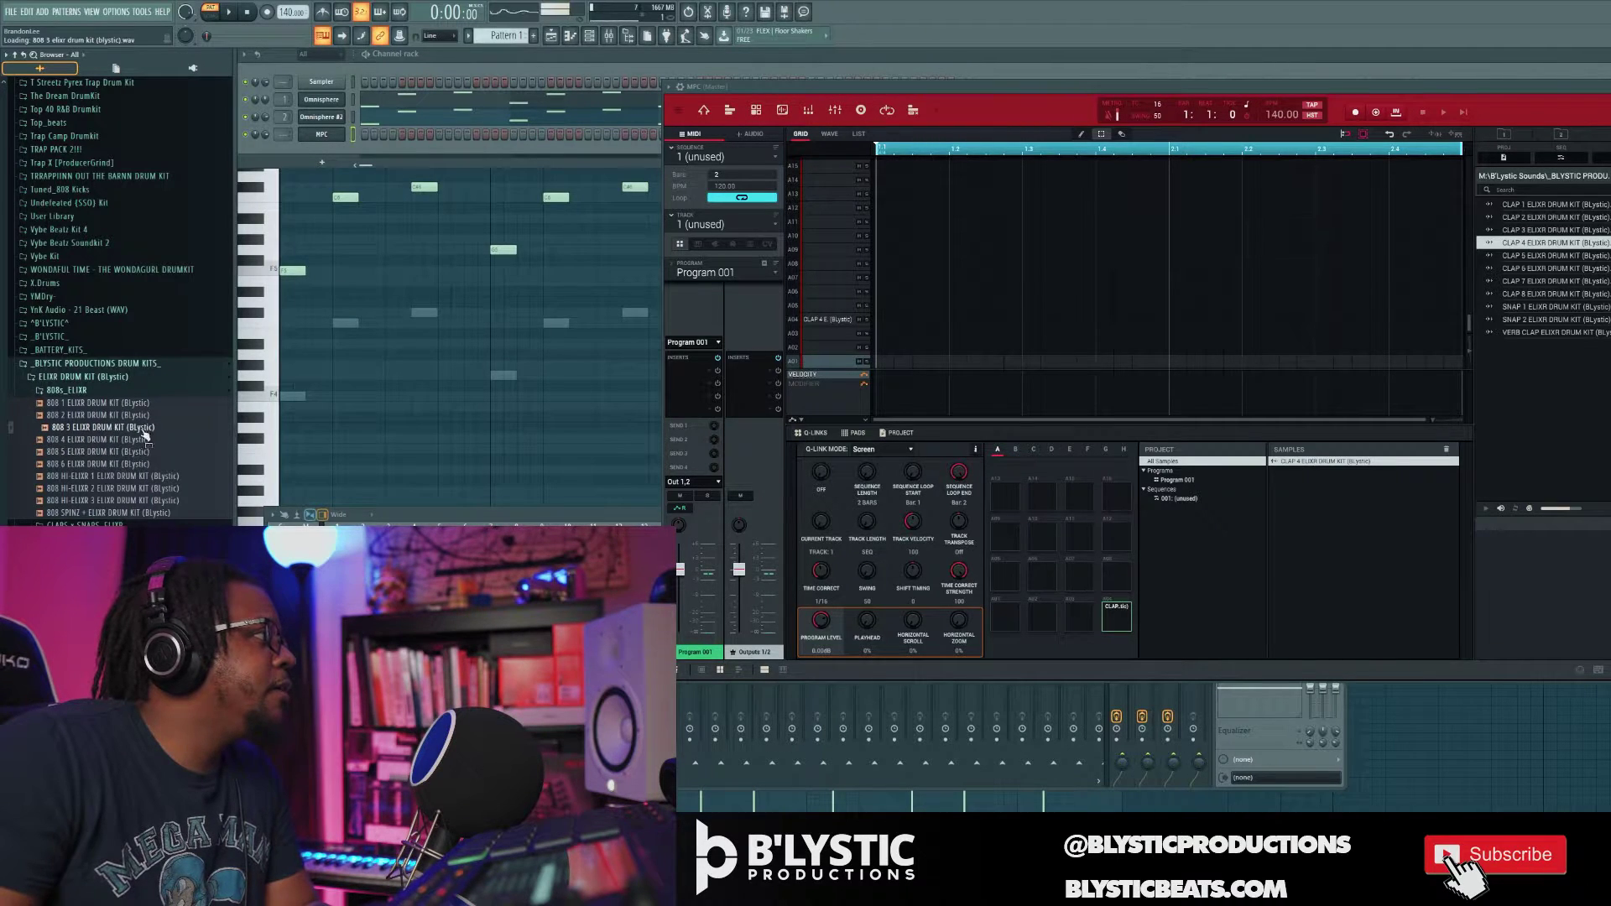
pyautogui.click(139, 414)
pyautogui.click(130, 402)
pyautogui.click(130, 452)
pyautogui.click(137, 488)
pyautogui.click(134, 500)
pyautogui.click(131, 512)
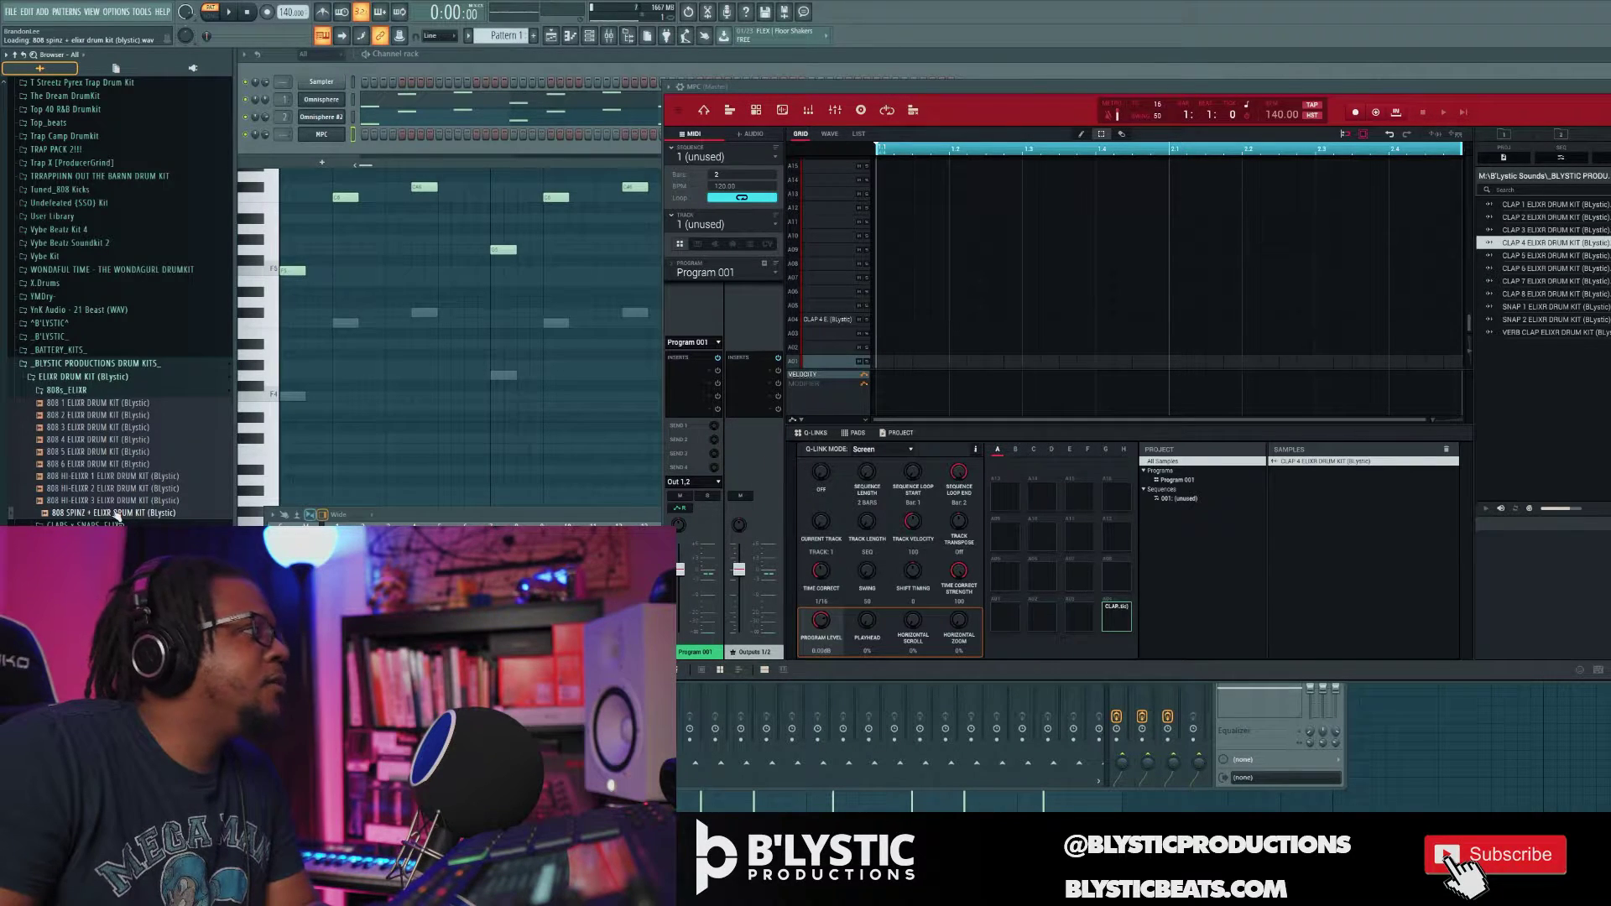
pyautogui.moveTo(118, 515); pyautogui.dragTo(1040, 571)
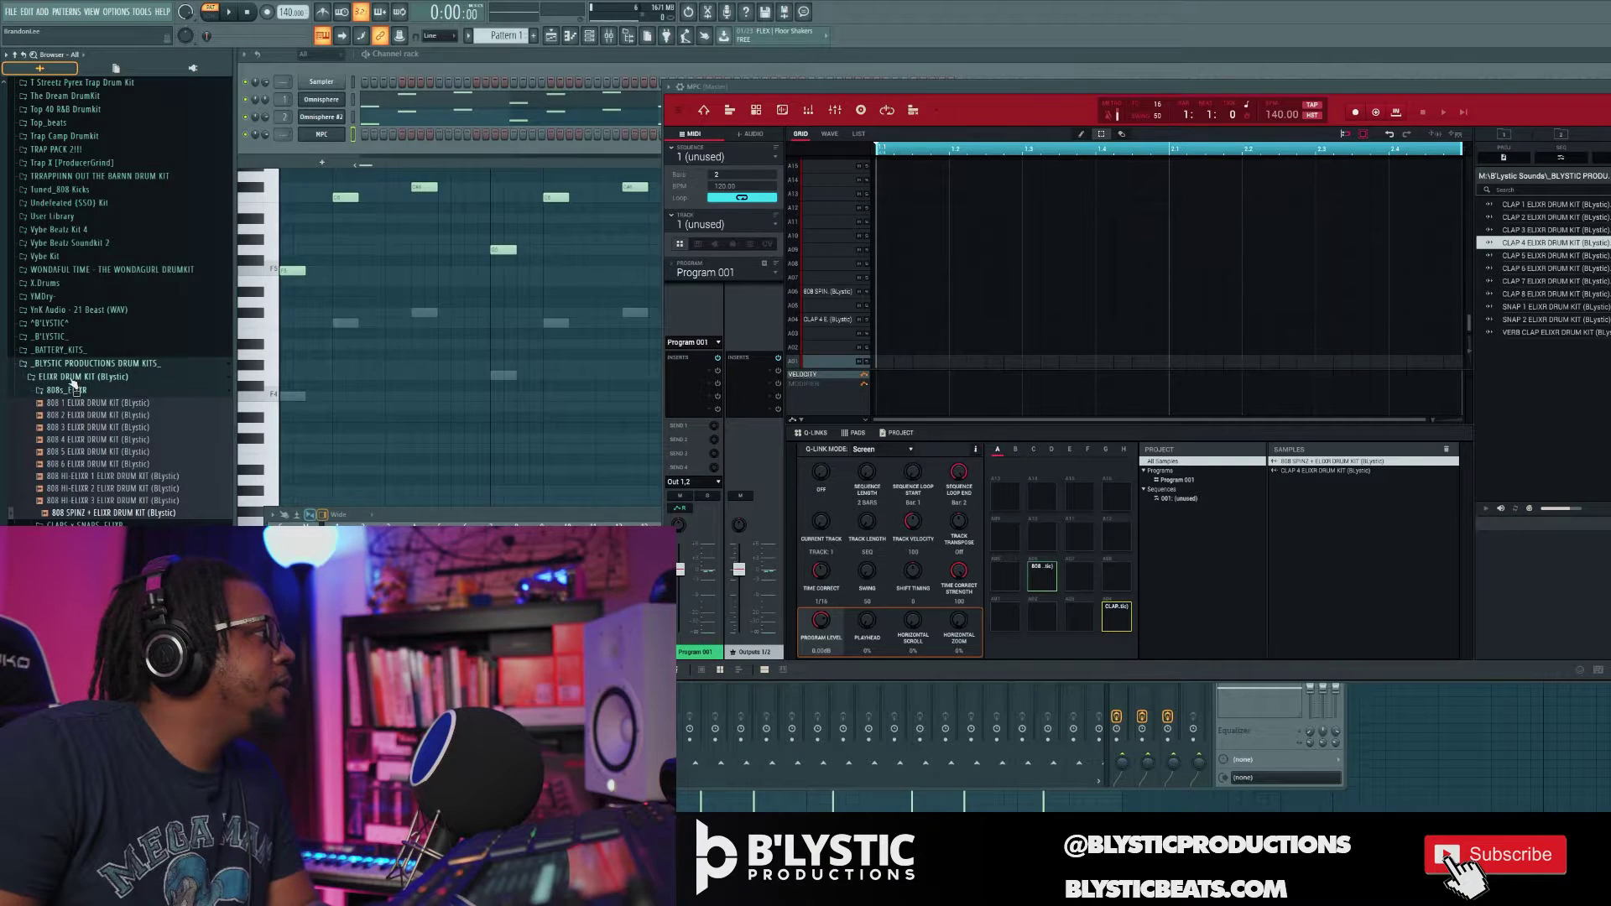
# - Load the HHAT 10 sample onto MPC pad A08 and the OHH 1 sample onto pad A12 from the ELIXIR kit
pyautogui.scroll(2, 74, 386)
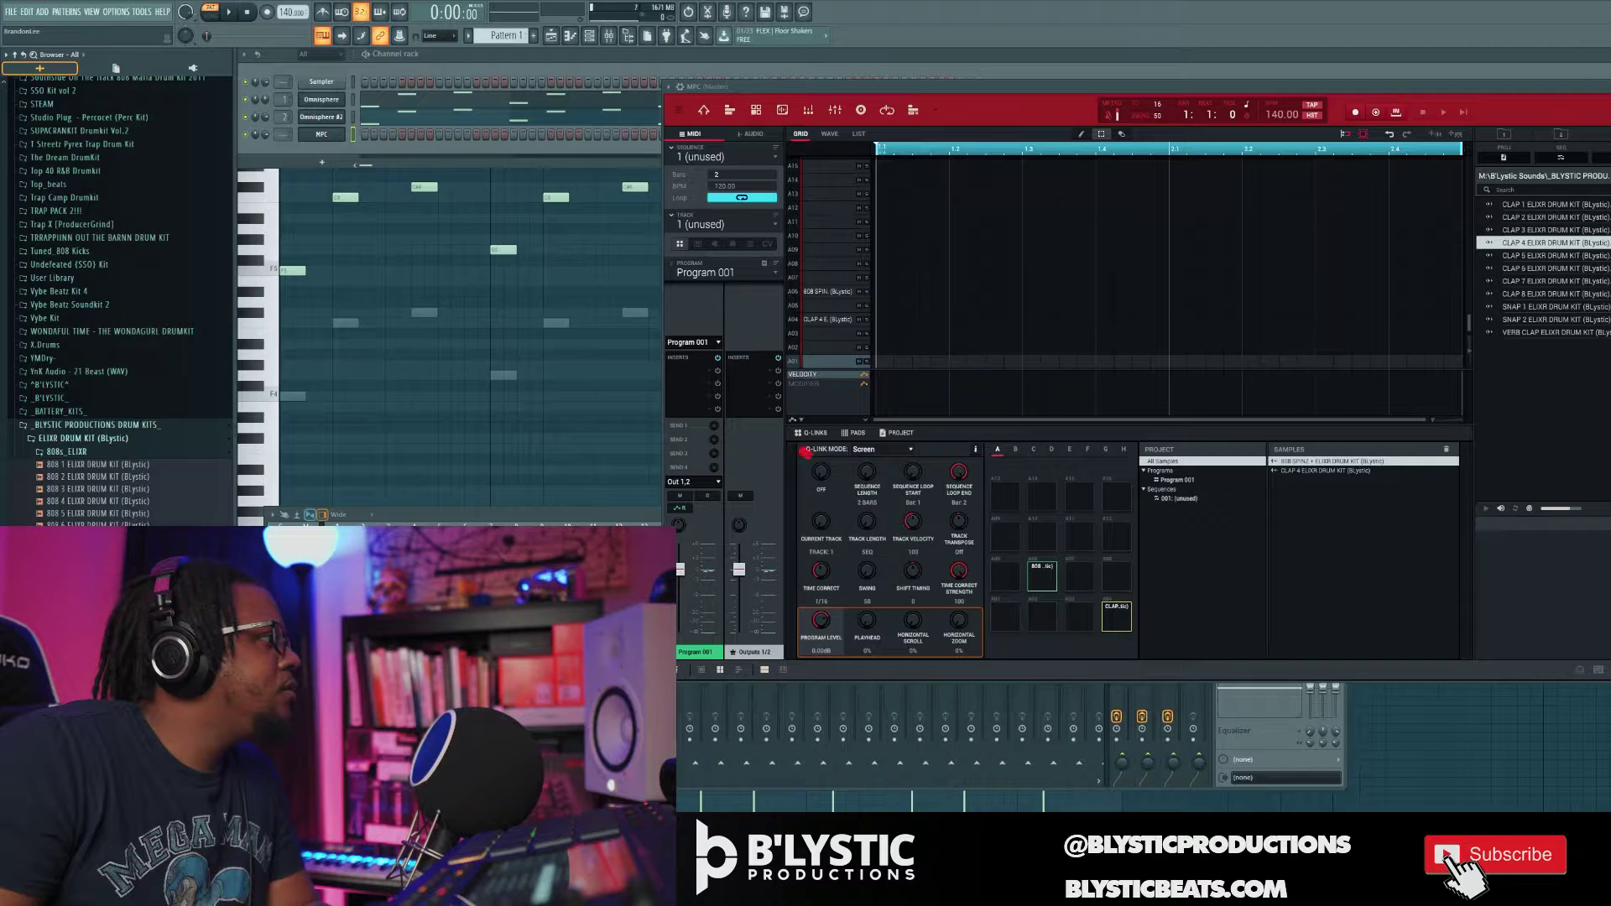
pyautogui.click(66, 451)
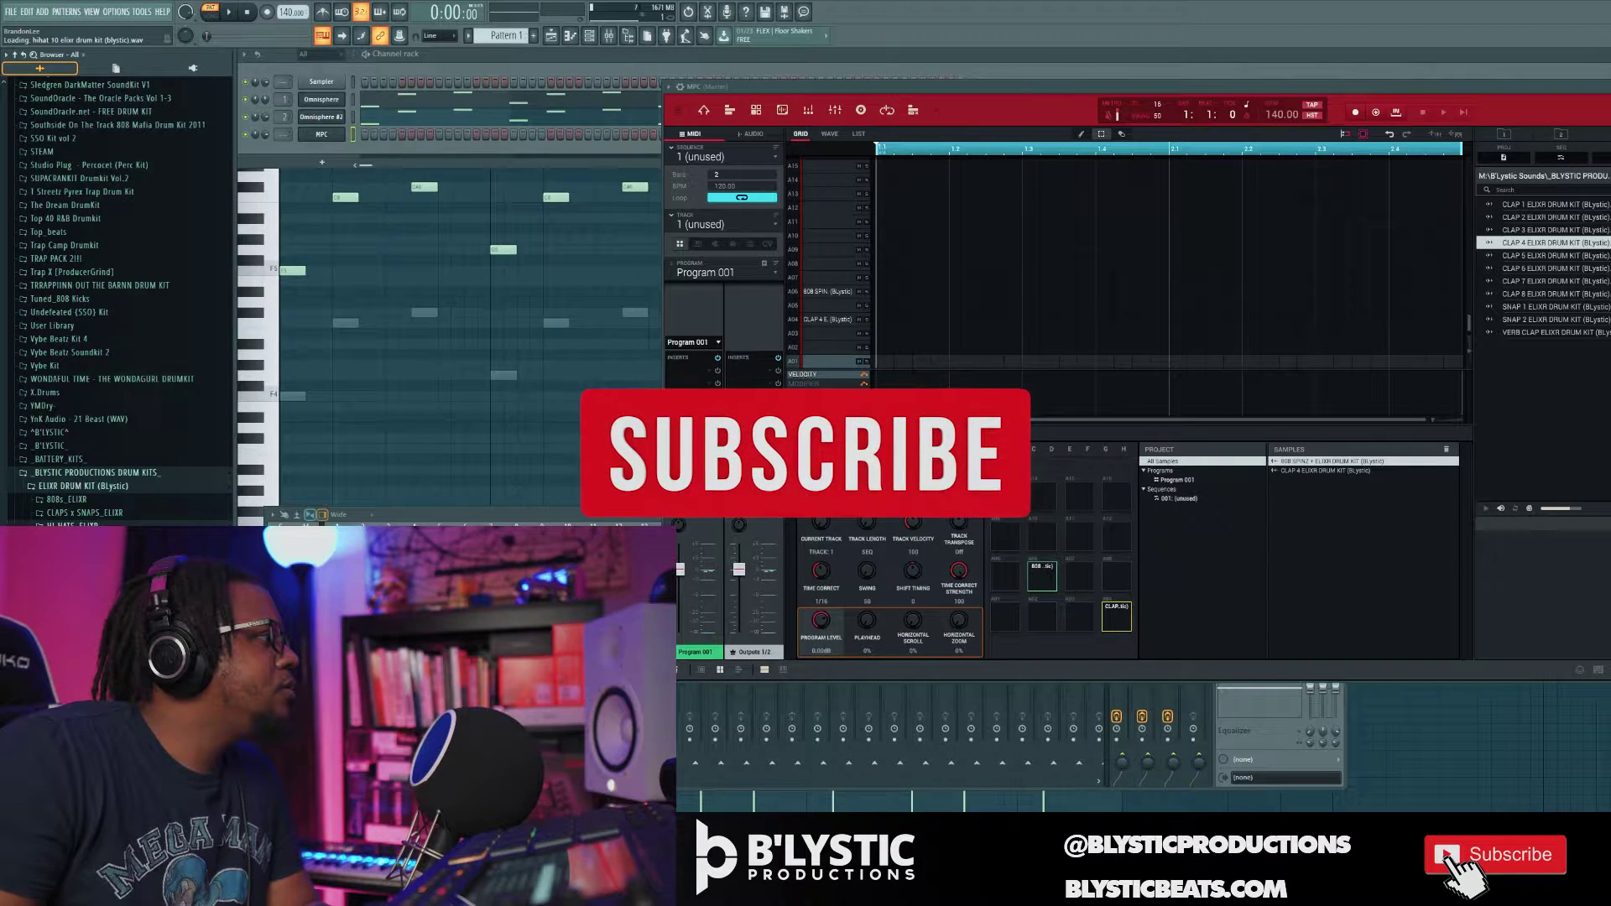
pyautogui.moveTo(84, 588); pyautogui.dragTo(1114, 583)
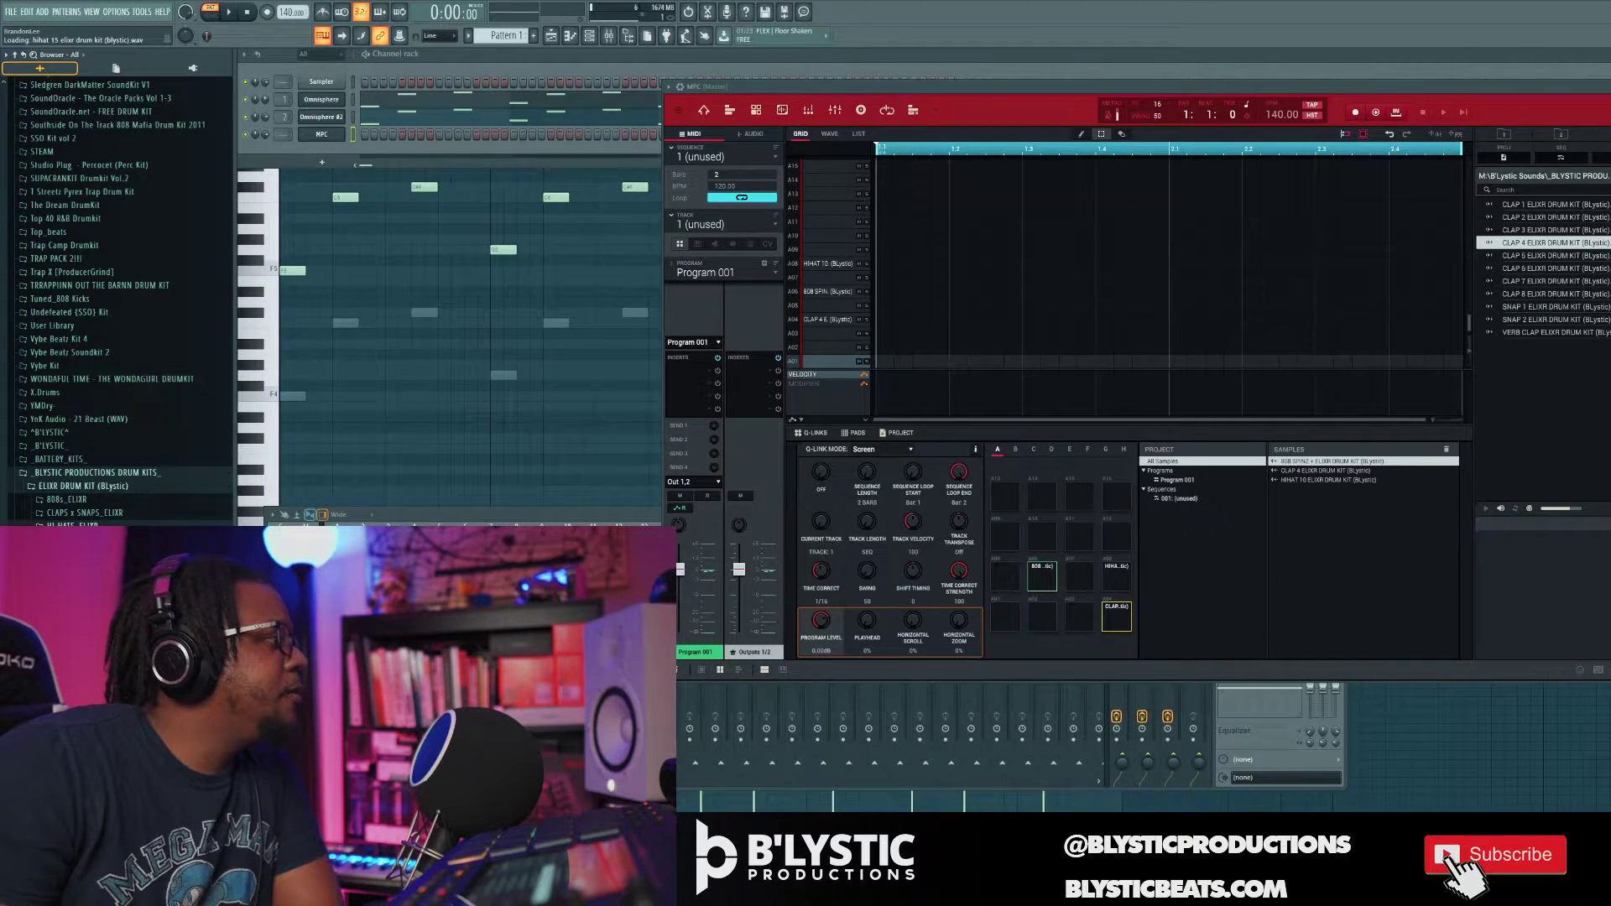
pyautogui.moveTo(84, 553); pyautogui.dragTo(1117, 550)
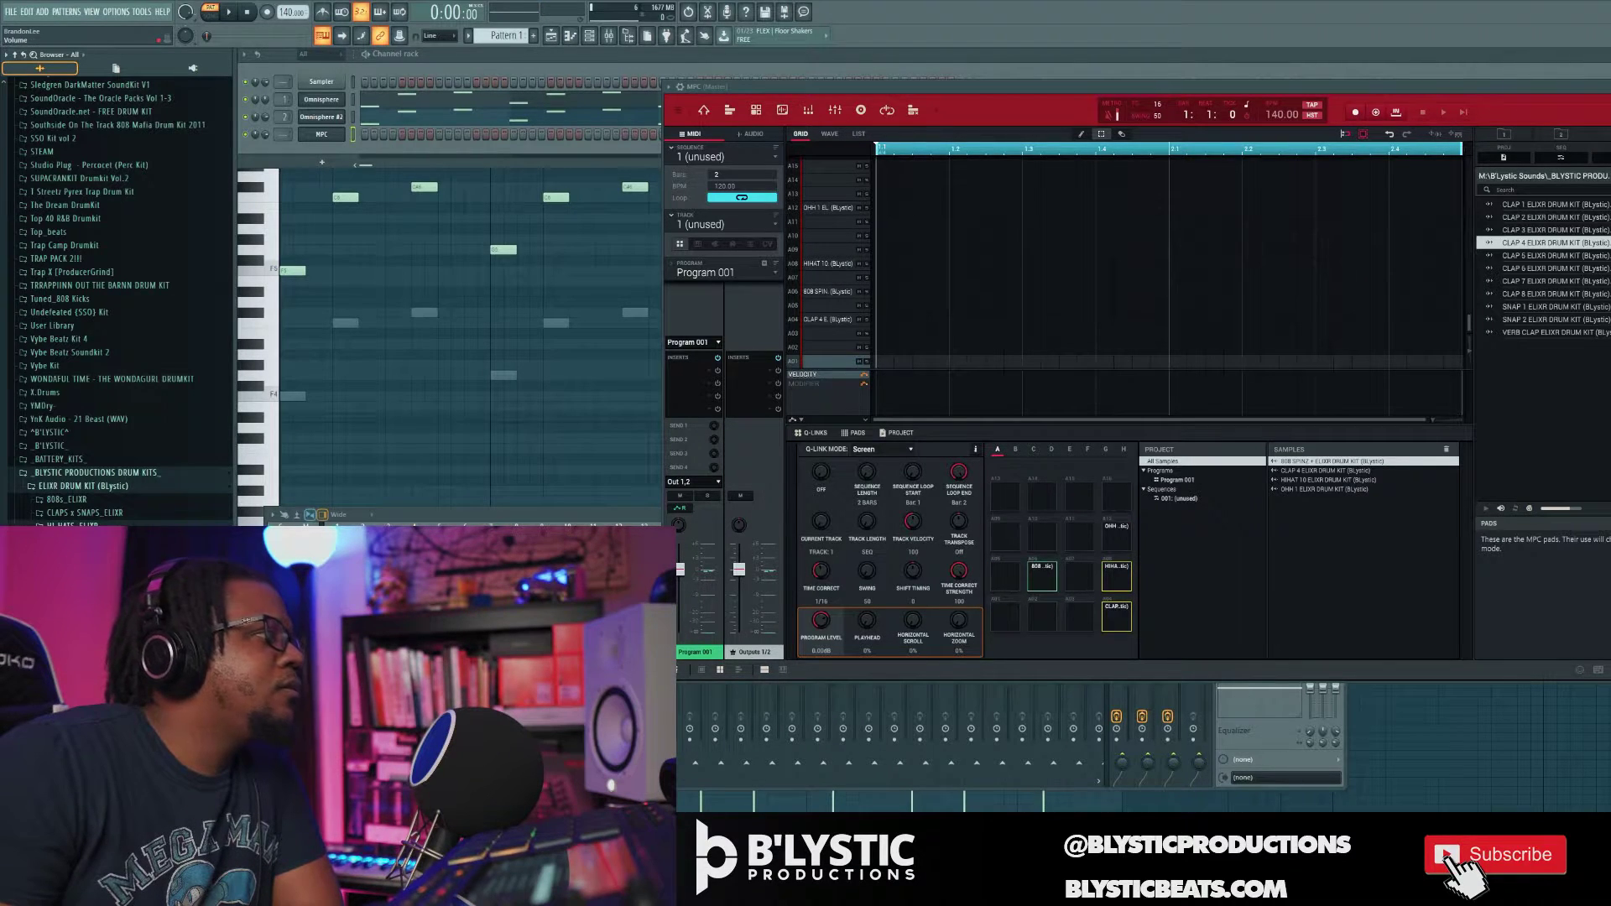
# - Load the VERB CLAP sample onto MPC pad A16 and the PERC 4 sample onto pad A10
pyautogui.click(100, 516)
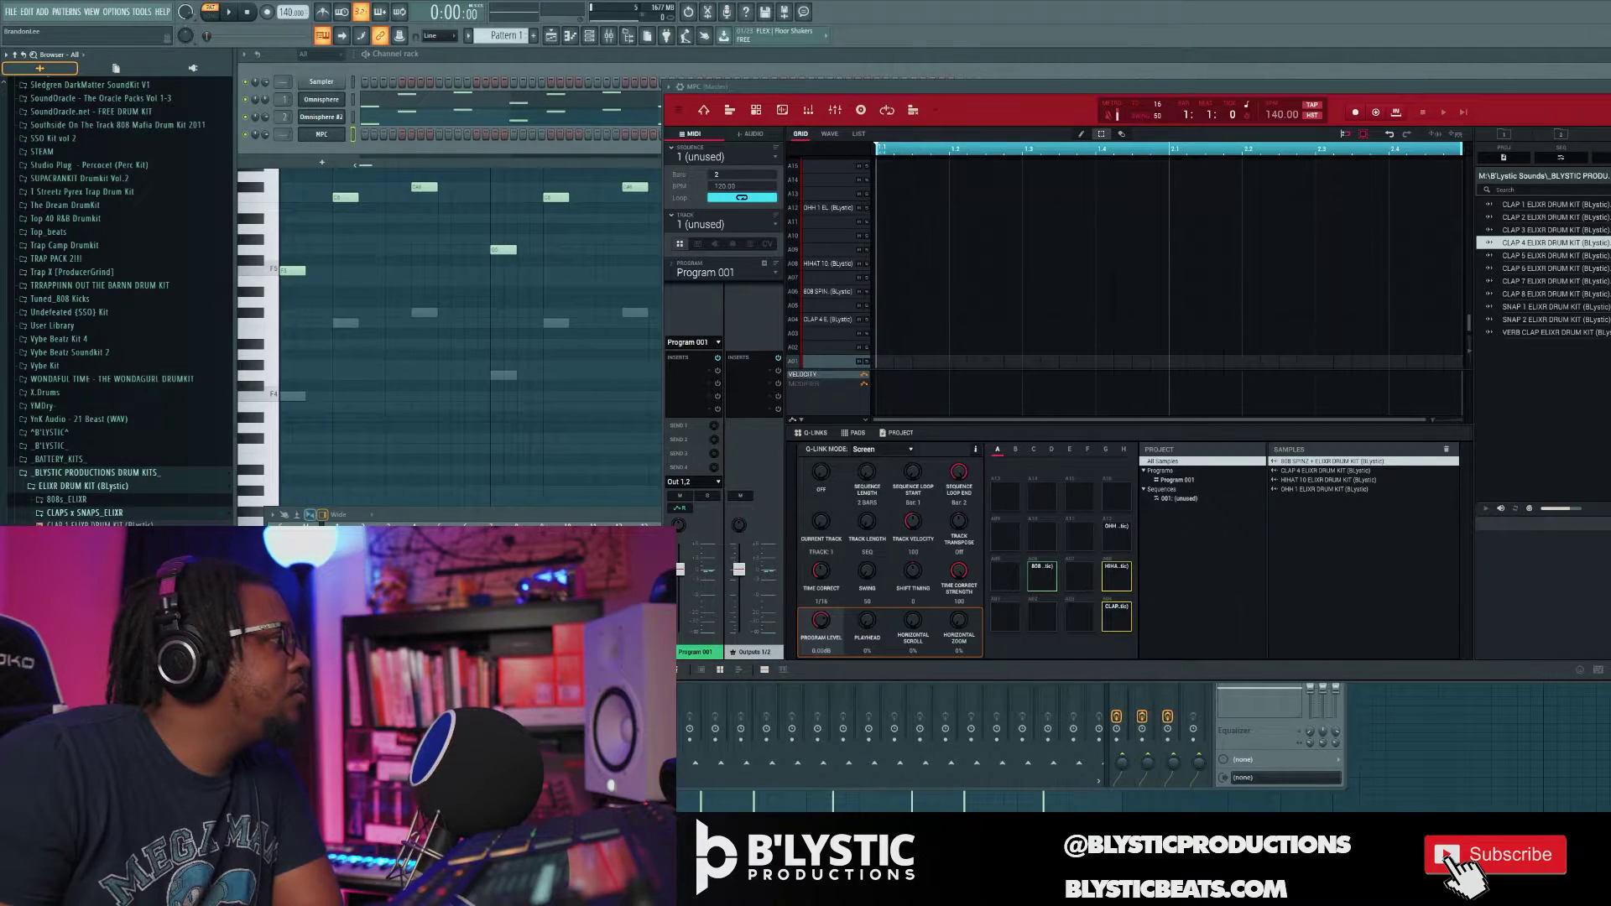
pyautogui.moveTo(923, 587); pyautogui.dragTo(1116, 491)
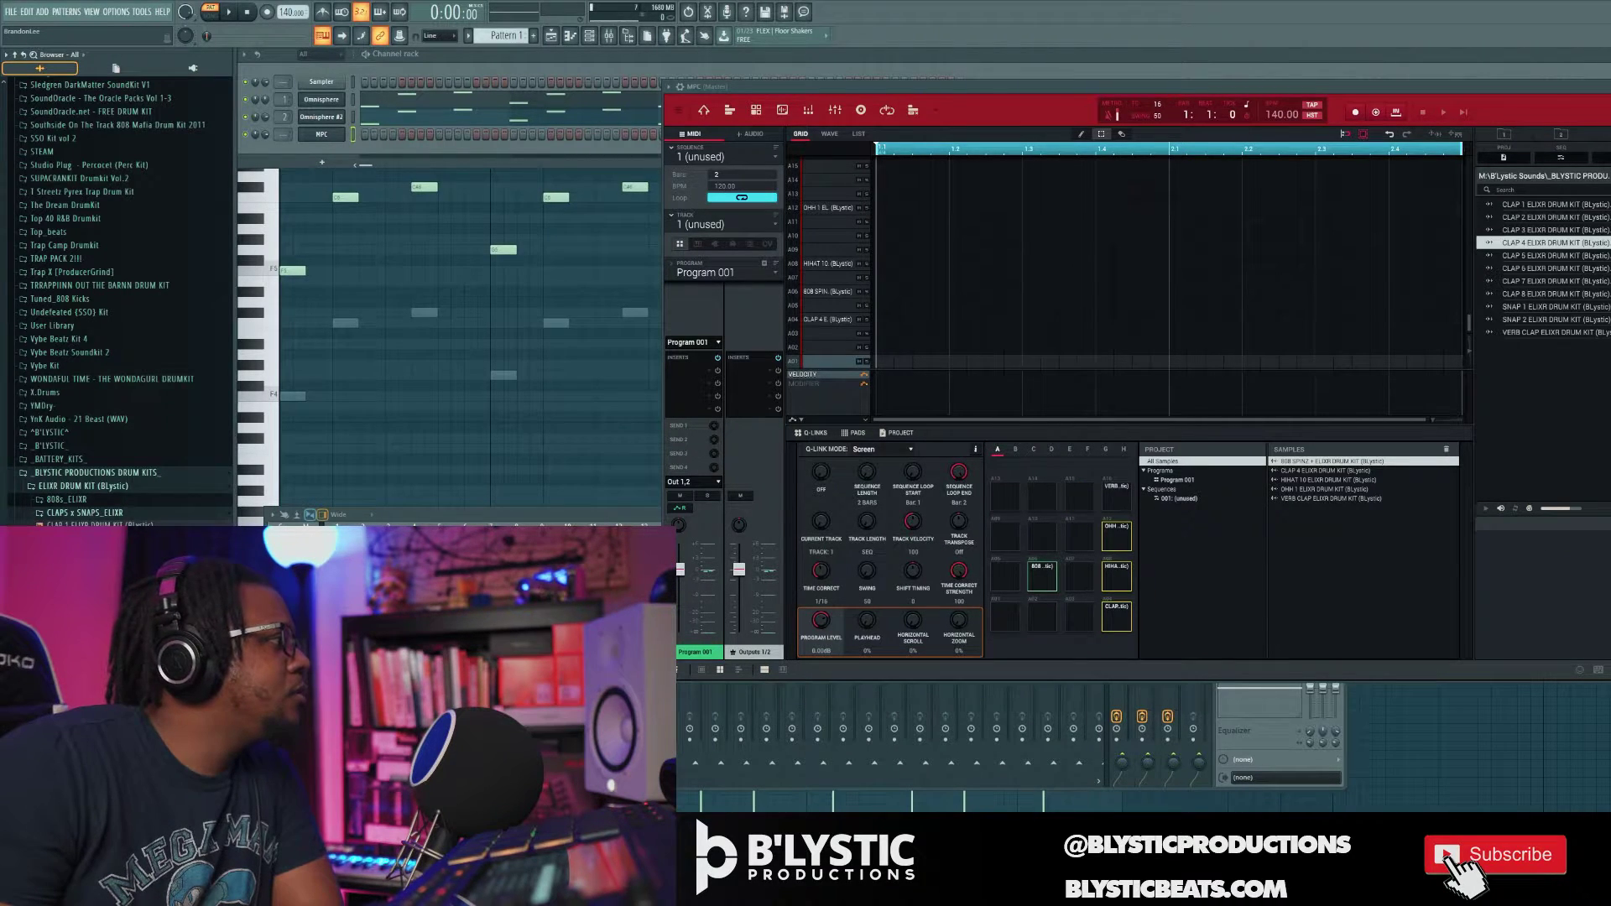
pyautogui.scroll(3, 117, 293)
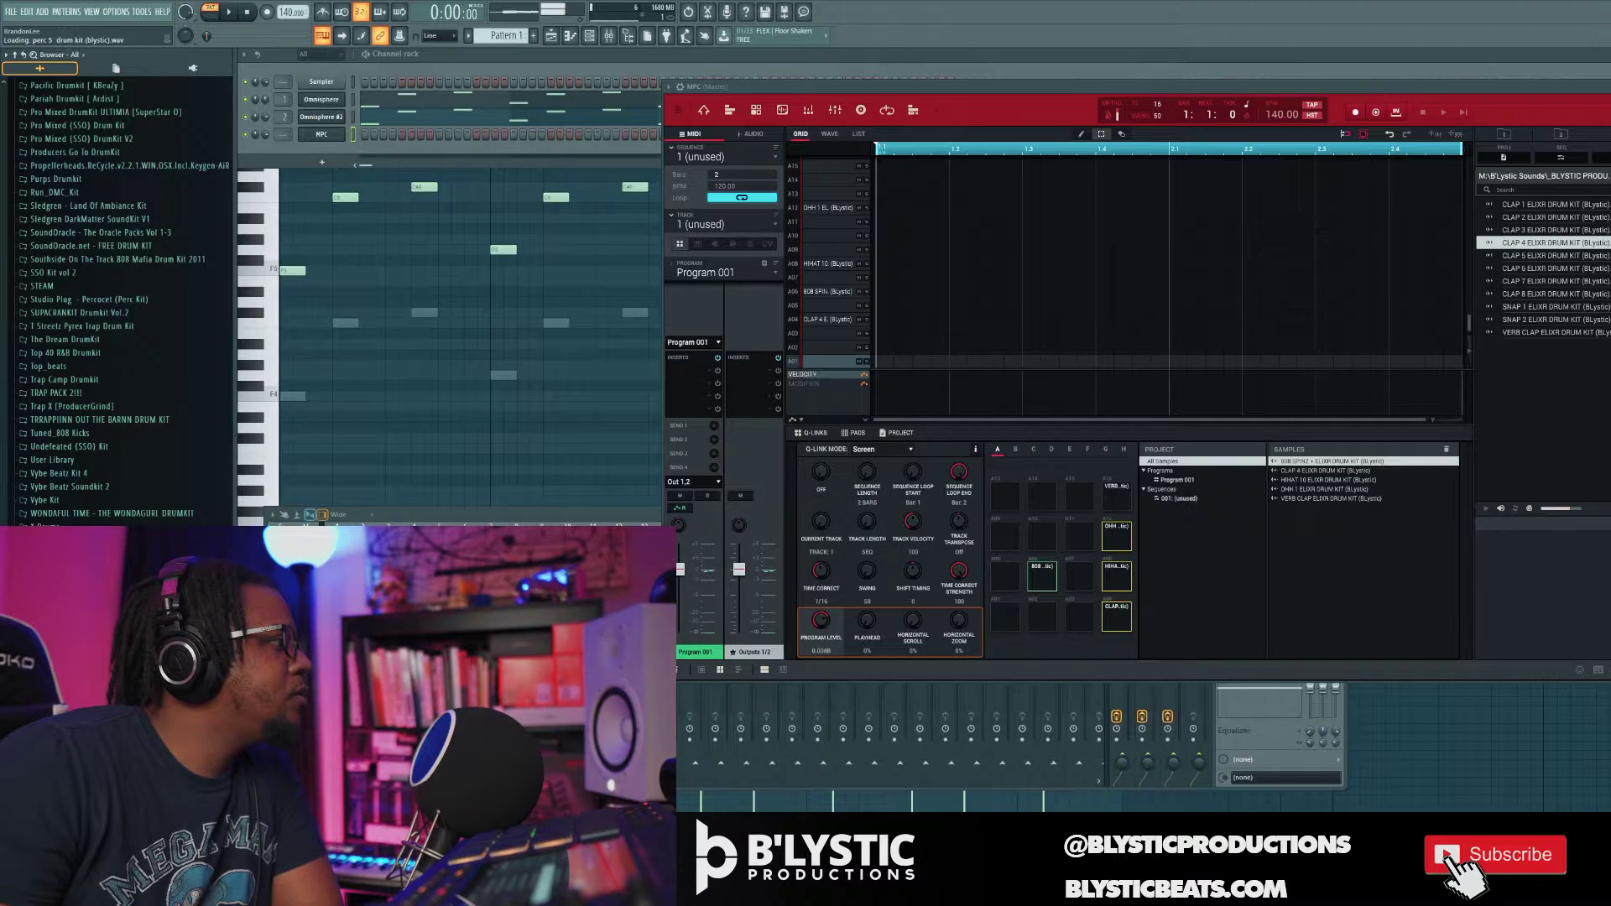
pyautogui.moveTo(1042, 576); pyautogui.dragTo(1042, 528)
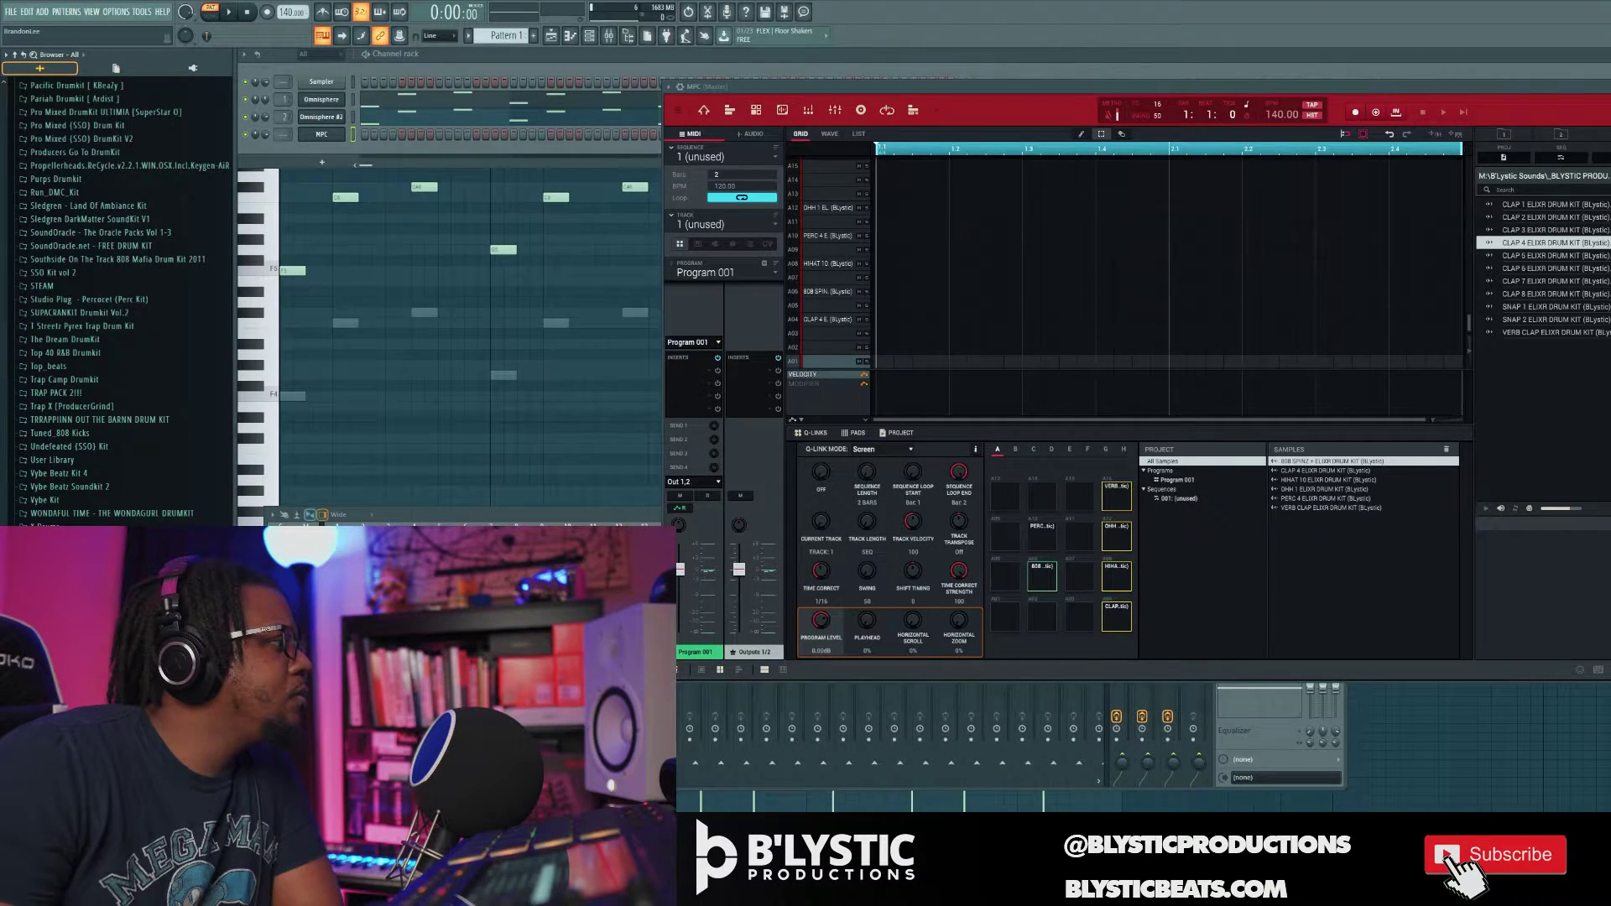
# - Audition snares and kicks over the melody, loading SNARE 7 onto MPC pad A03 and the KICK RACK sample onto pad A01
pyautogui.scroll(2, 122, 302)
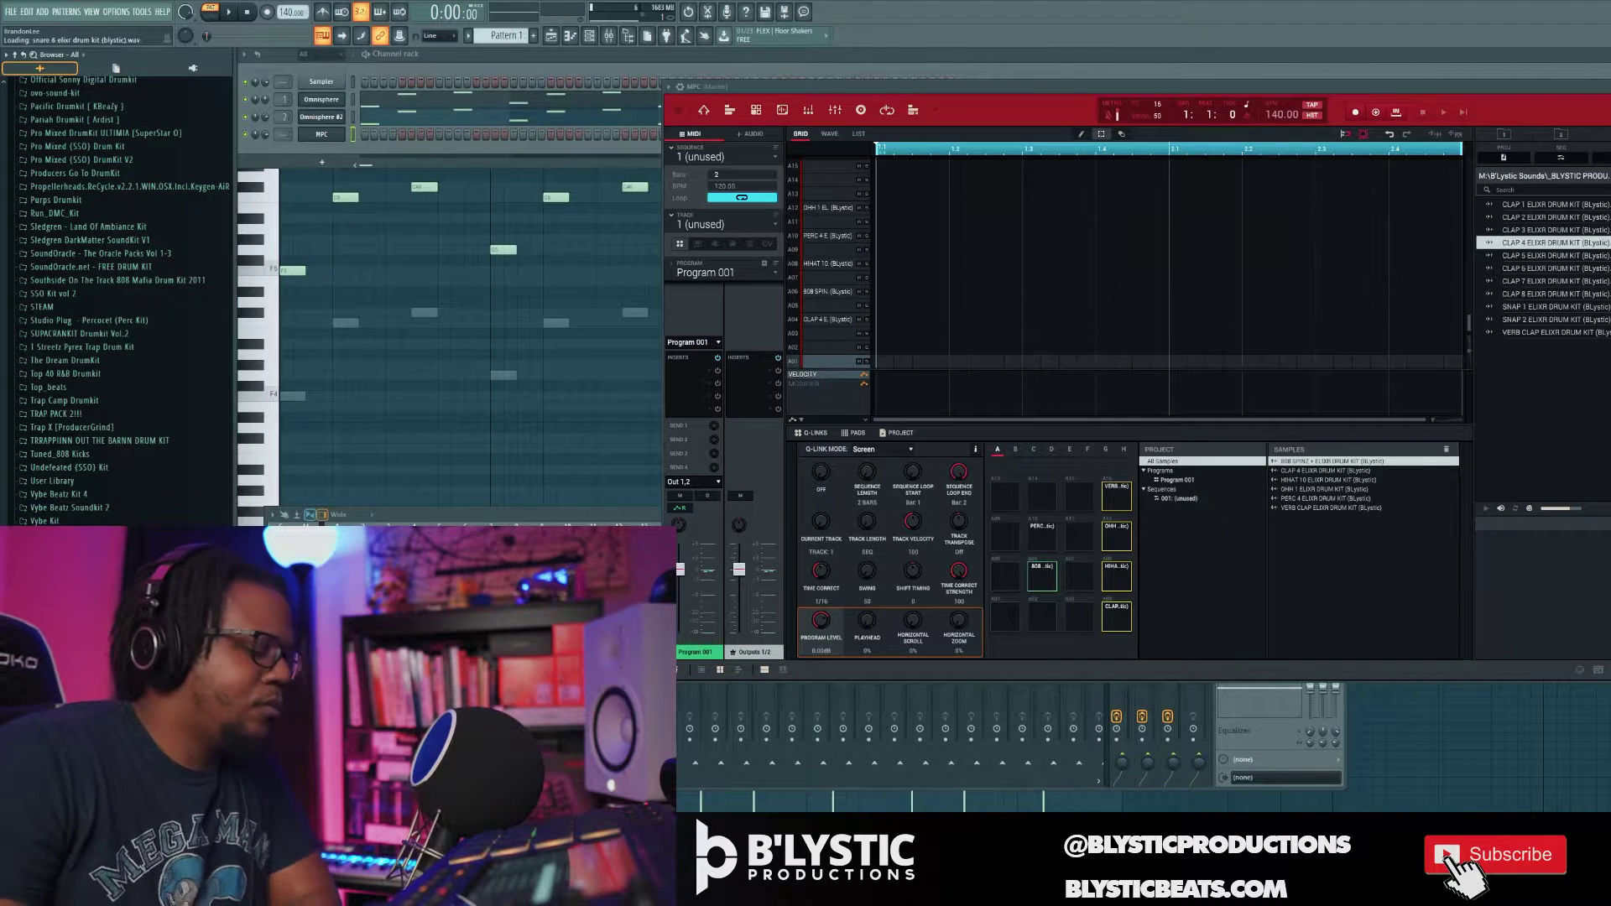
pyautogui.press('space')
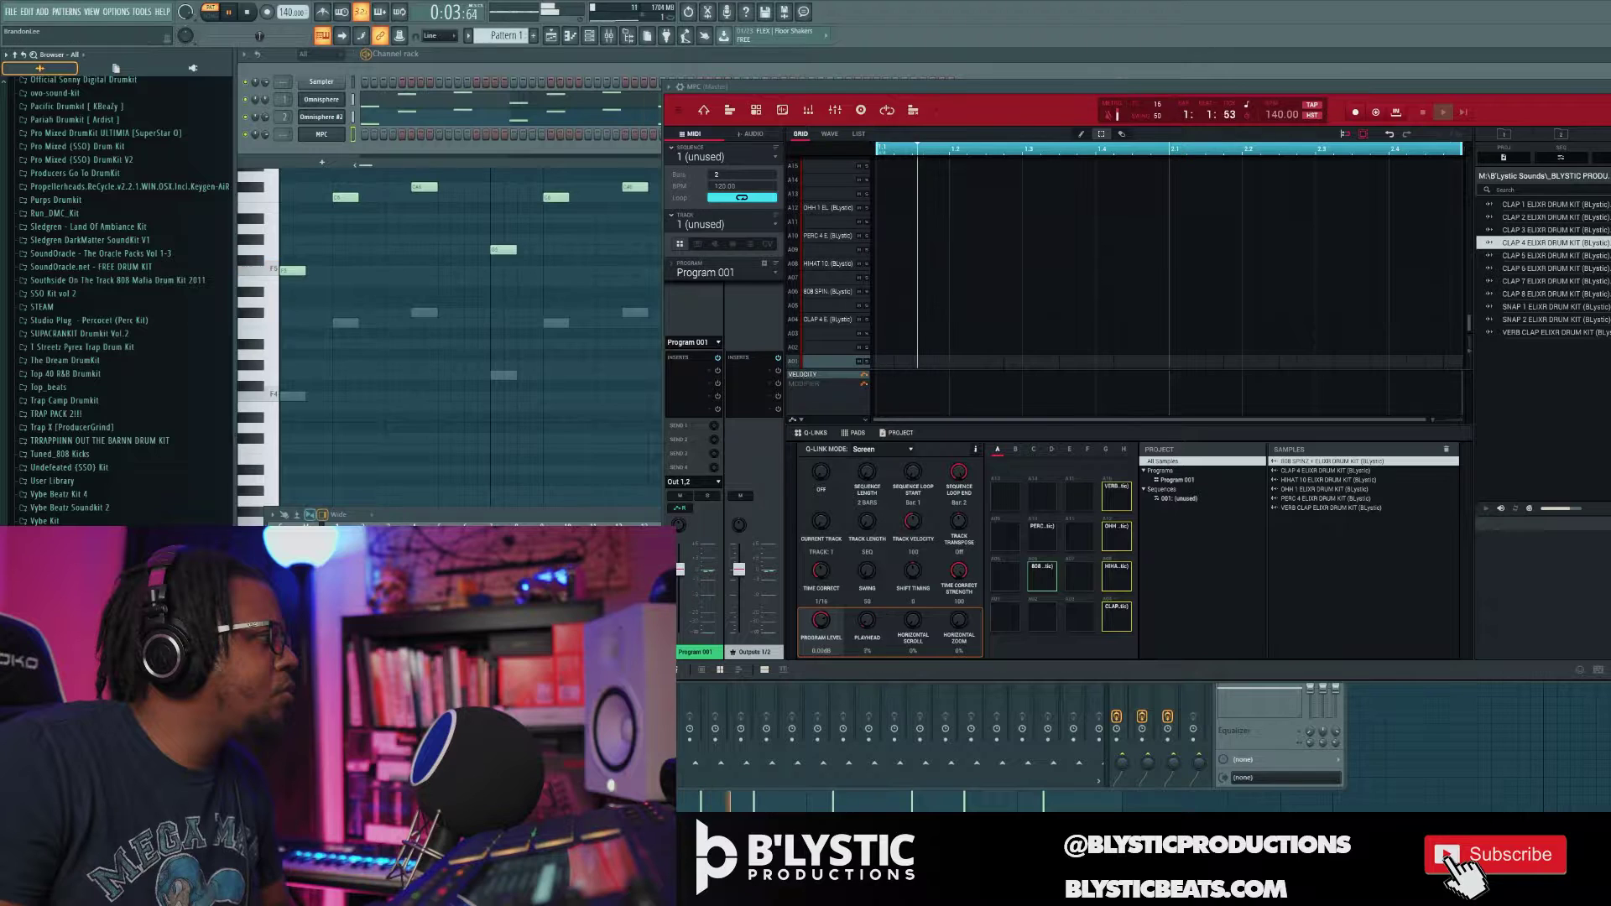
pyautogui.scroll(-6, 122, 293)
pyautogui.moveTo(80, 547); pyautogui.dragTo(1076, 628)
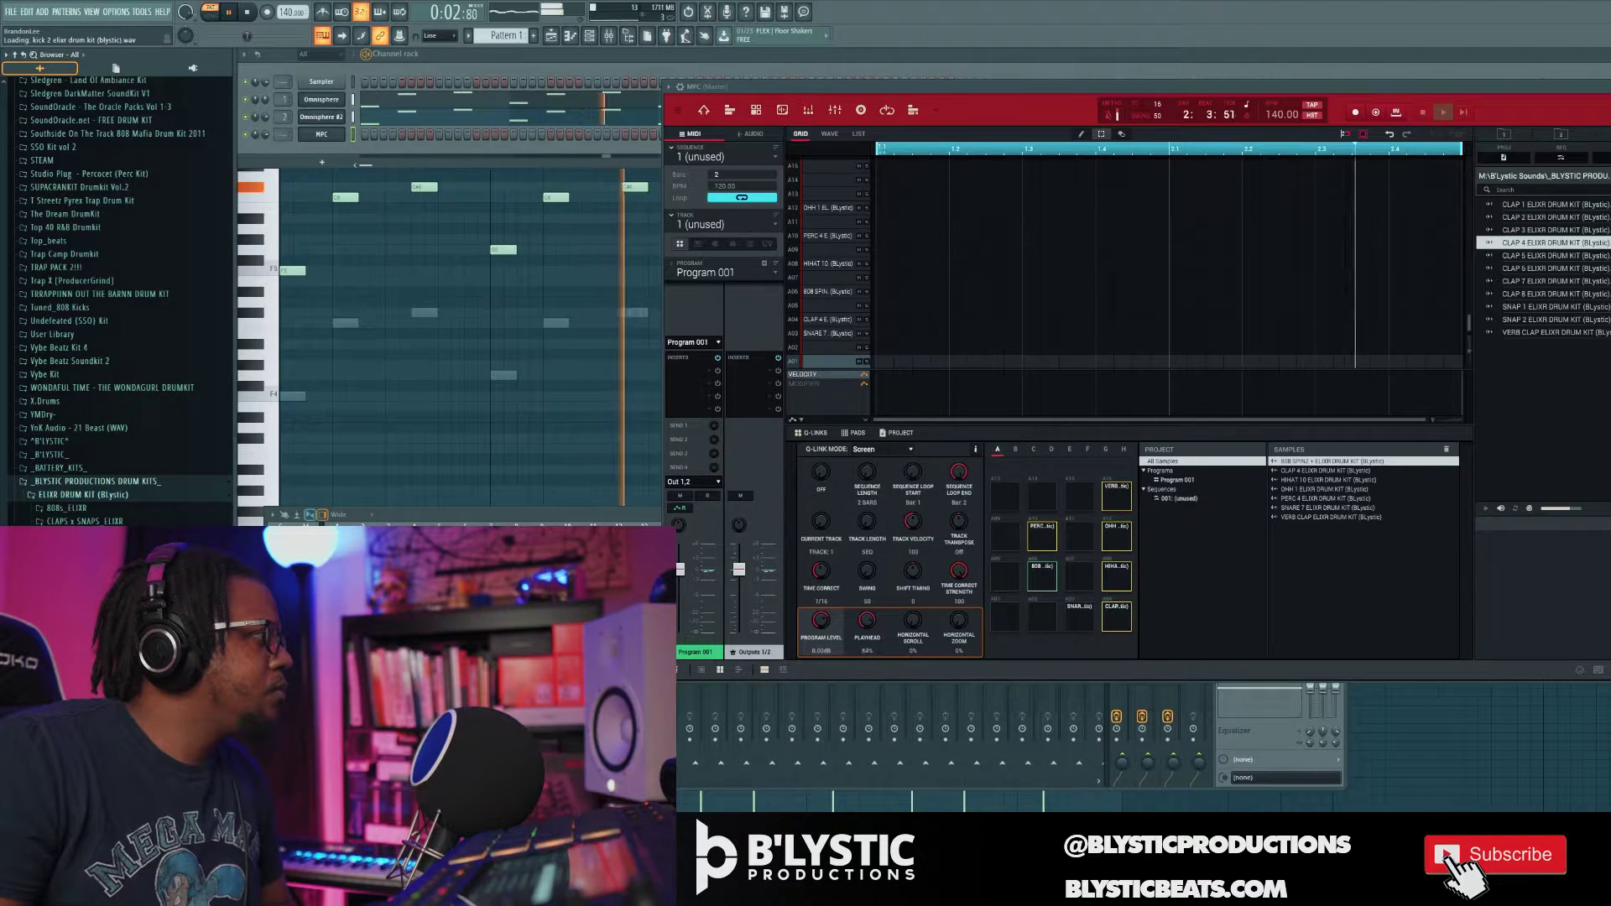
pyautogui.moveTo(80, 537); pyautogui.dragTo(1004, 613)
pyautogui.press('space')
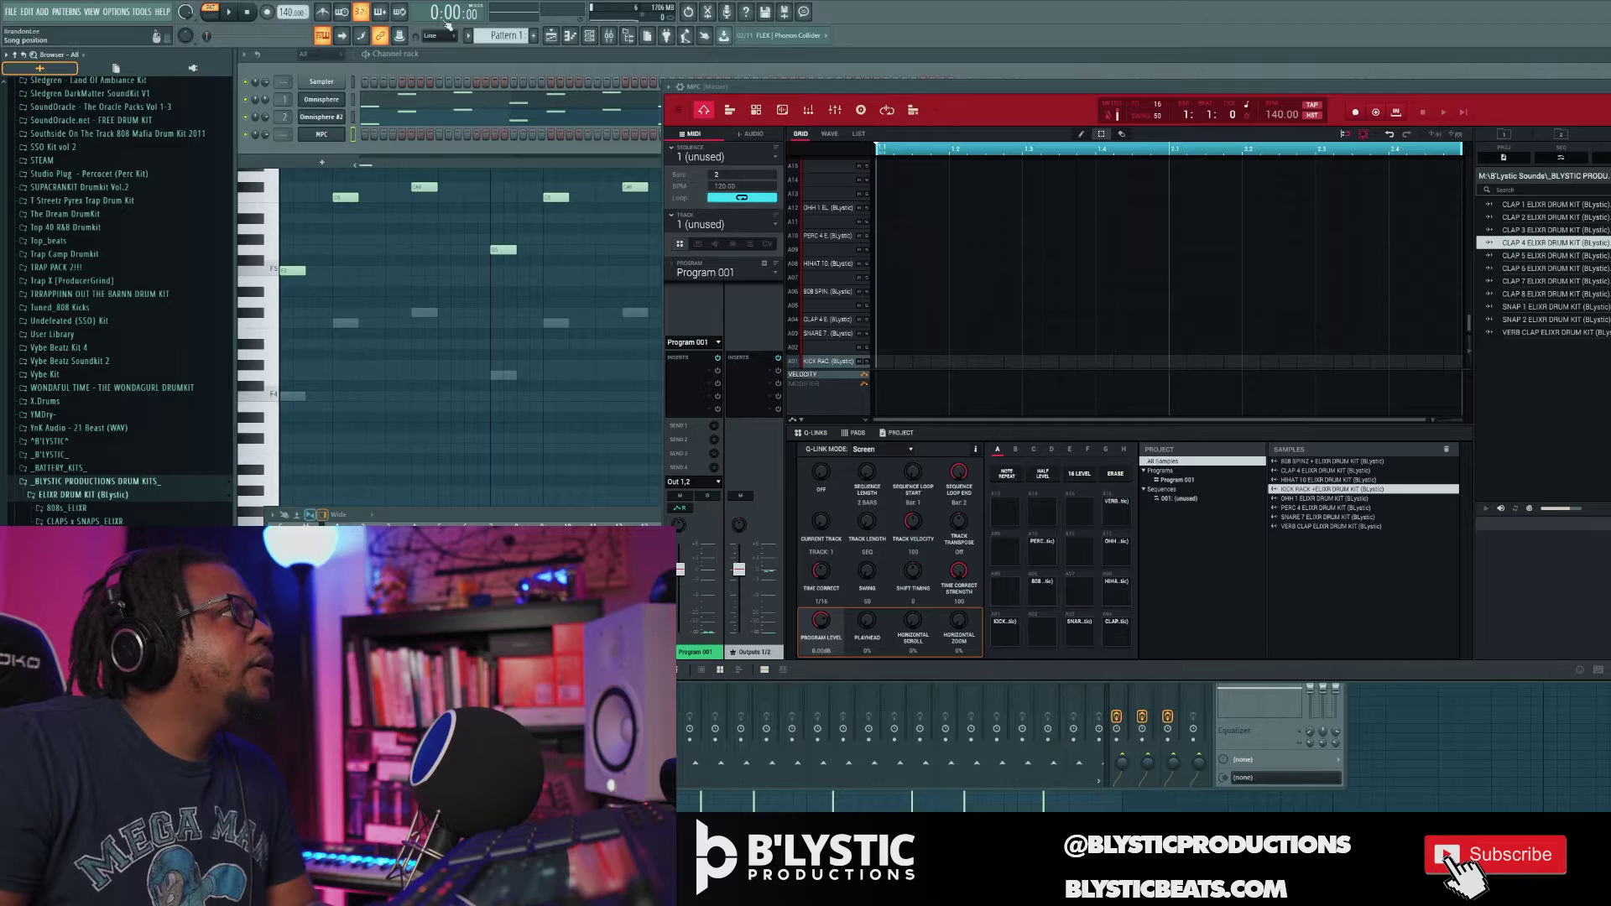
# - Set the project tempo to 137 BPM
pyautogui.moveTo(290, 12); pyautogui.dragTo(279, 14)
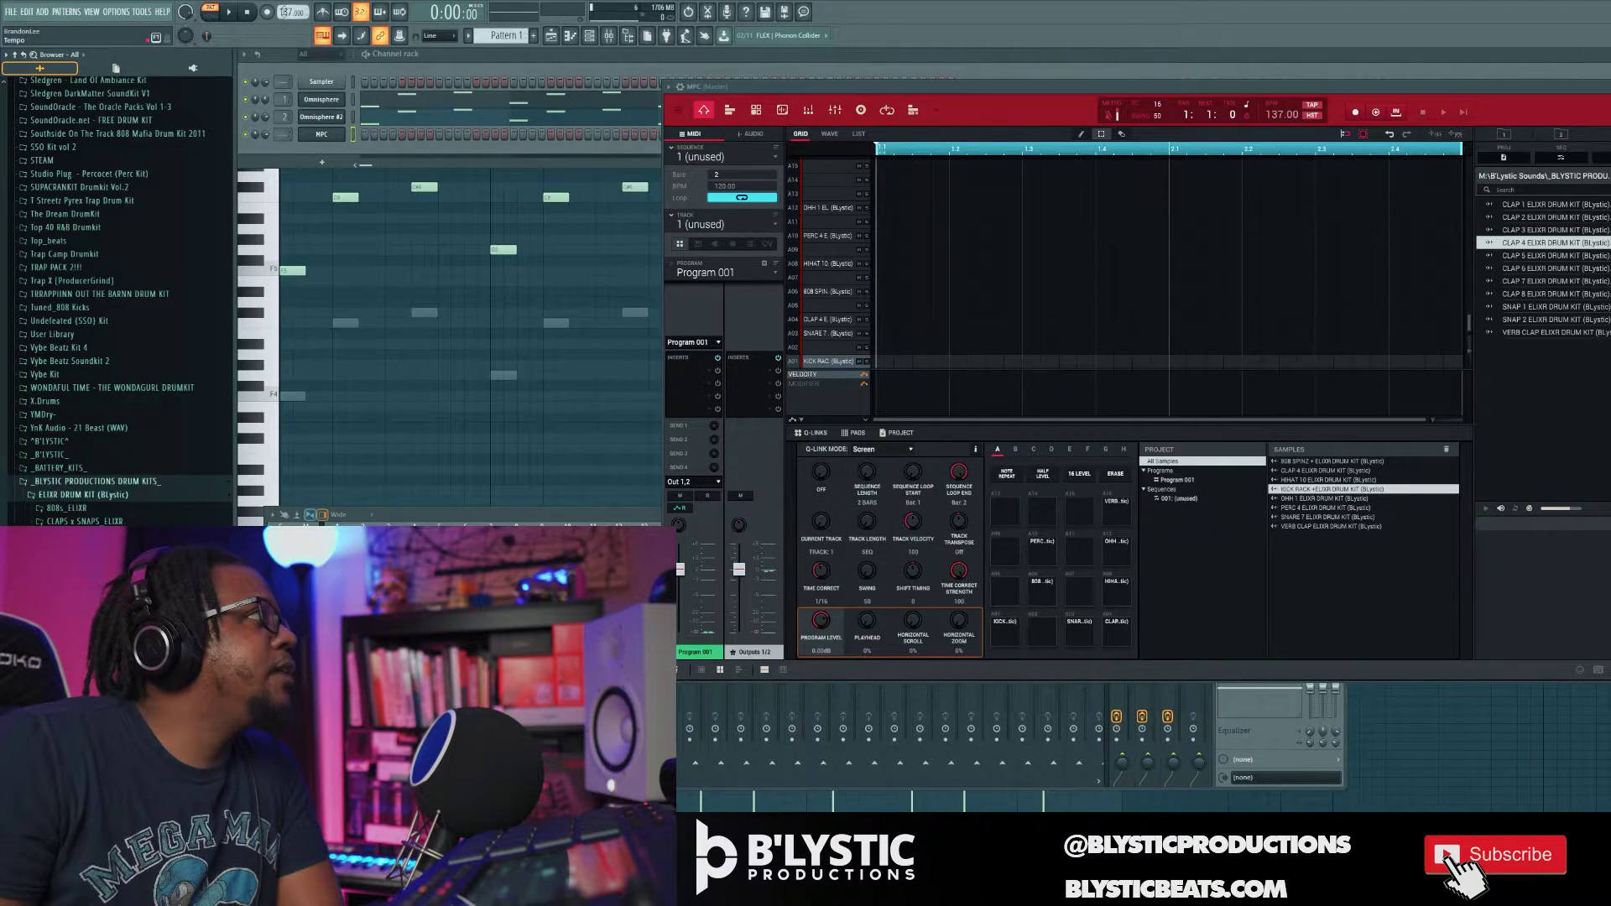
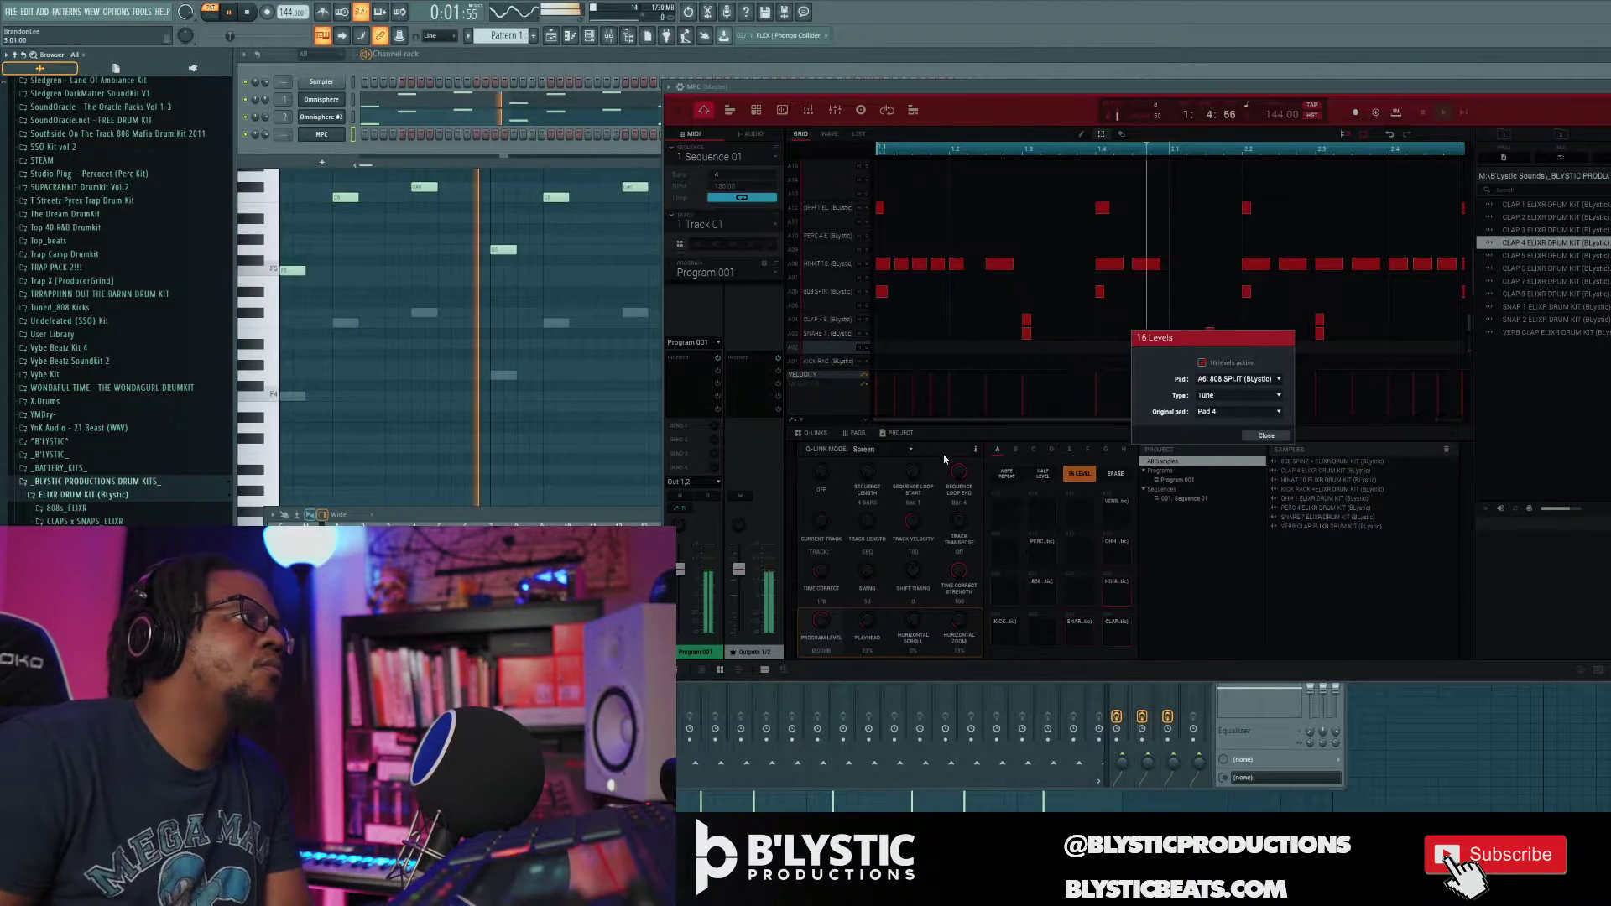
# - Close the 16 Levels settings and lower the mixer levels of MPC pads A01, A03, A04, A06 and A08 during playback
pyautogui.click(1272, 437)
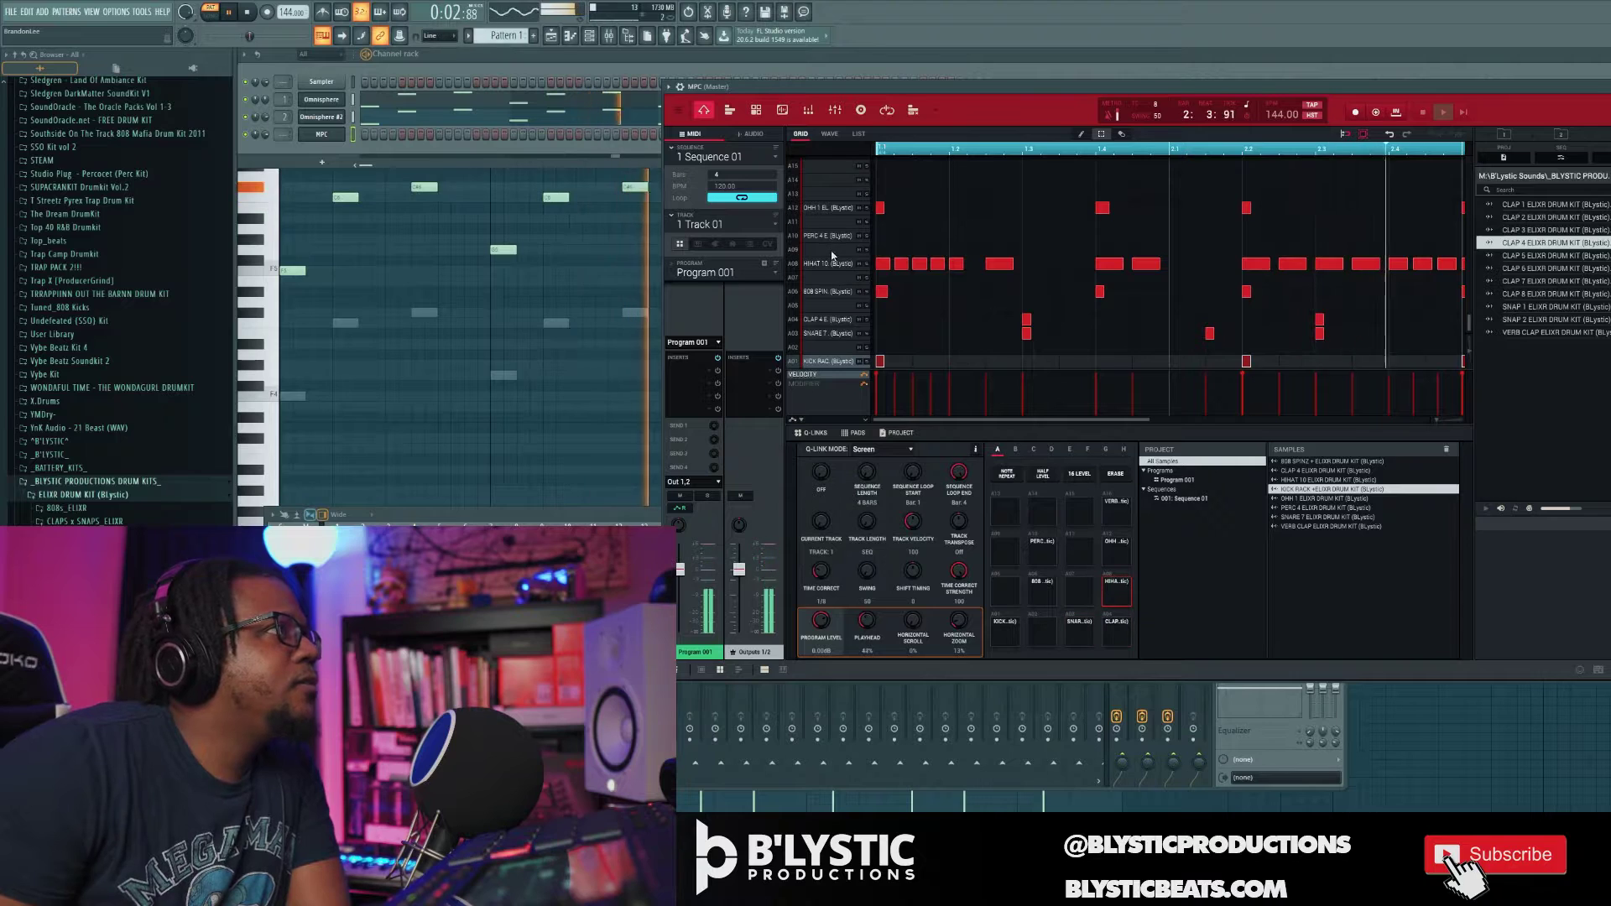
pyautogui.click(808, 111)
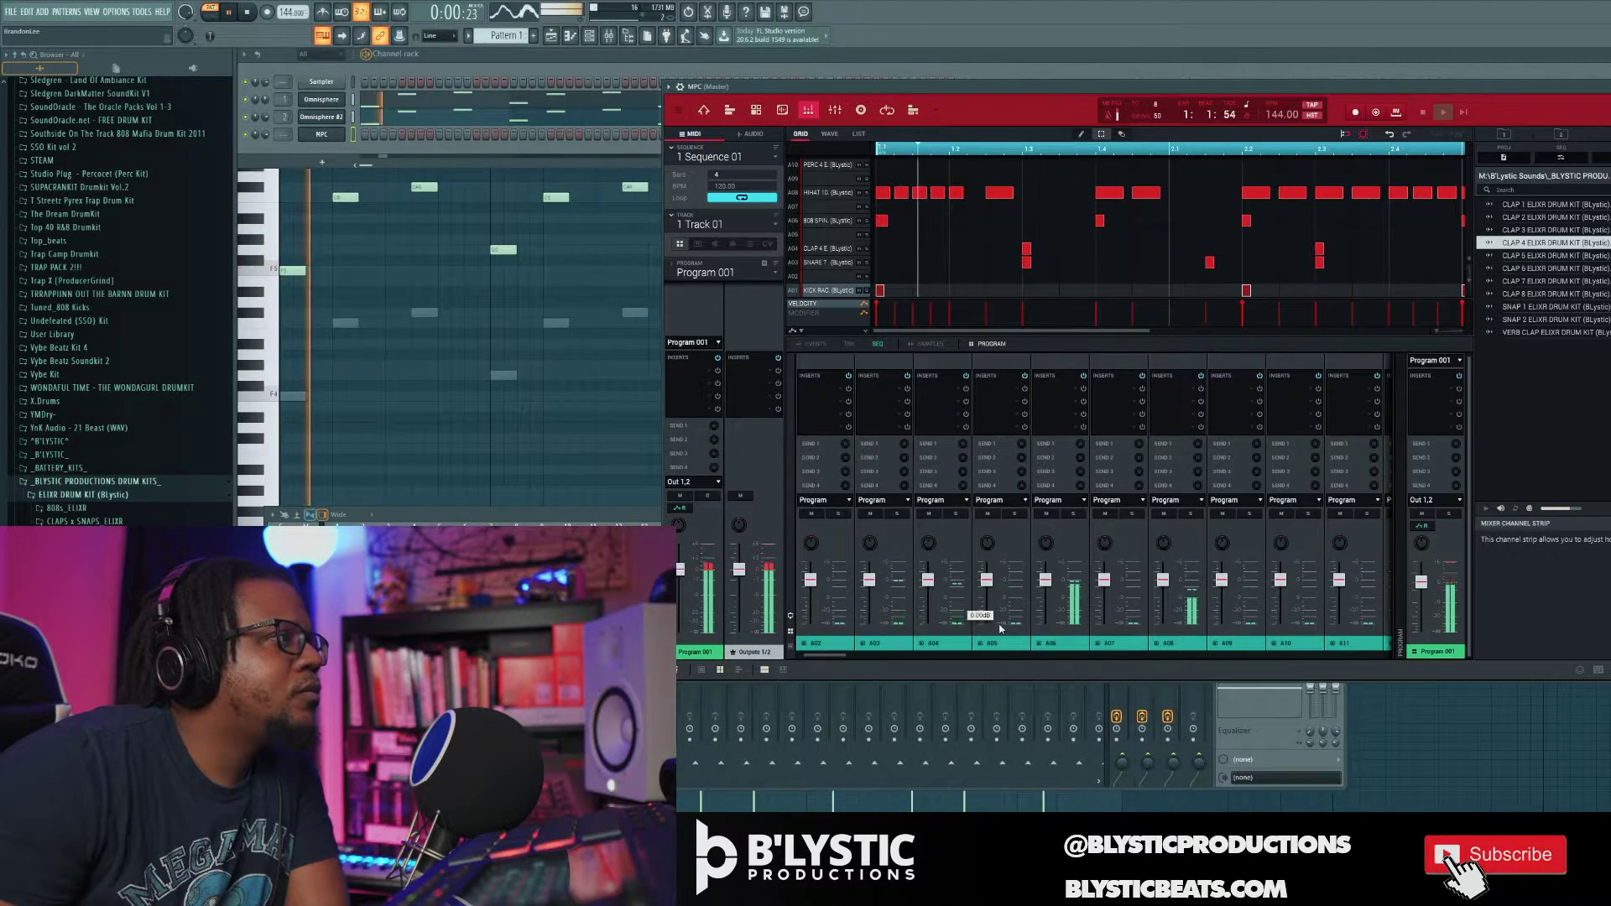
pyautogui.moveTo(1046, 580); pyautogui.dragTo(1043, 595)
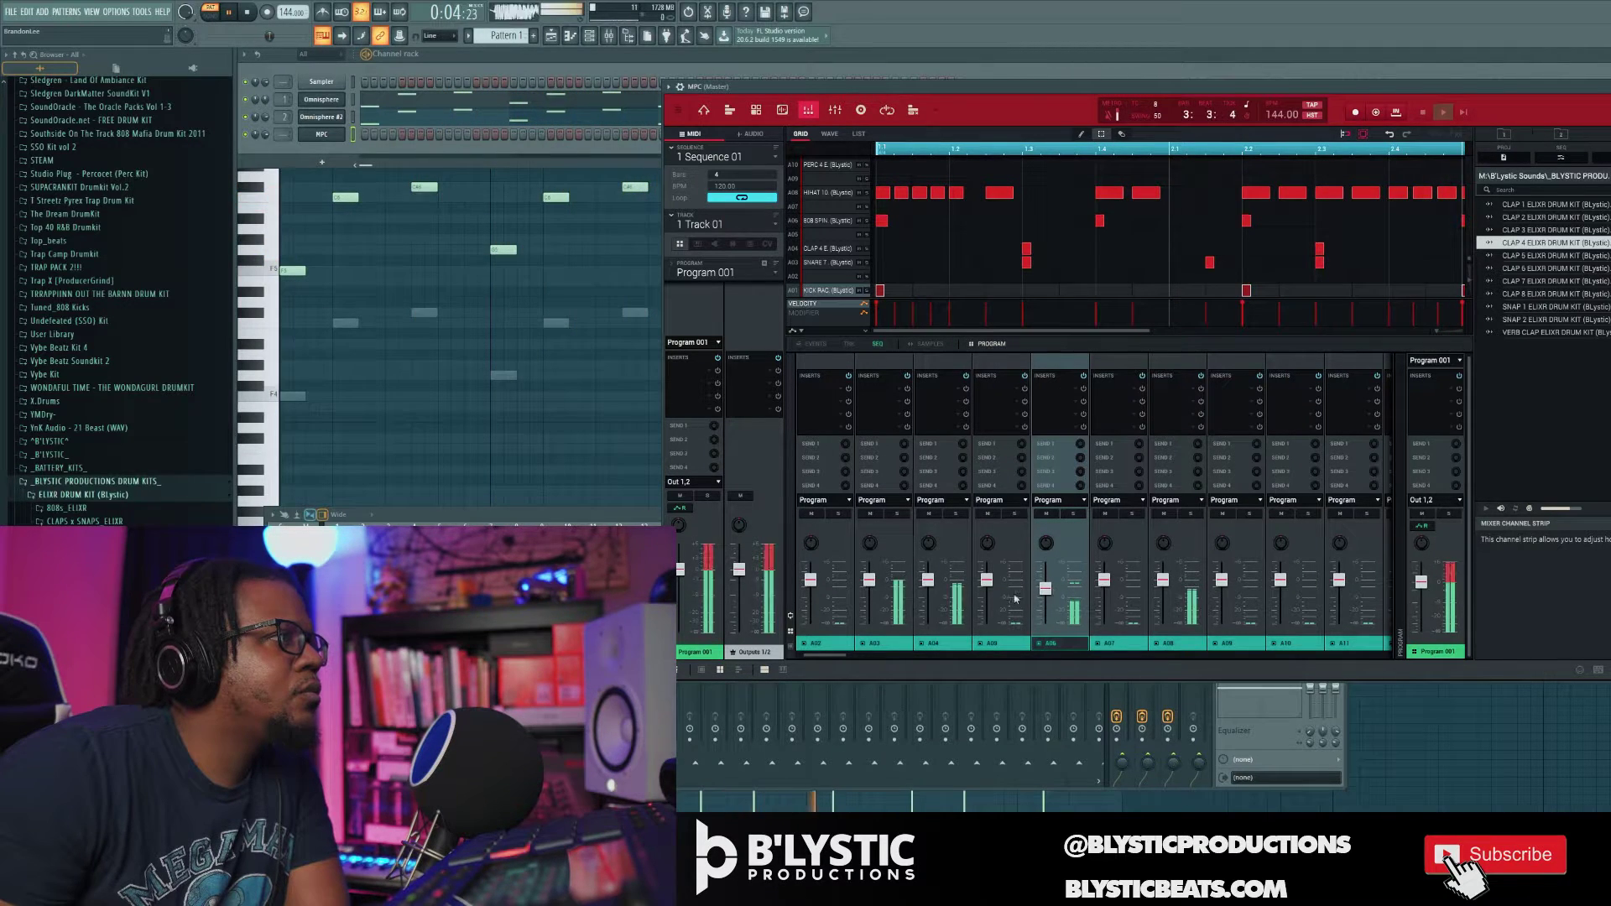
pyautogui.moveTo(842, 653); pyautogui.dragTo(816, 620)
pyautogui.moveTo(998, 580); pyautogui.dragTo(939, 585)
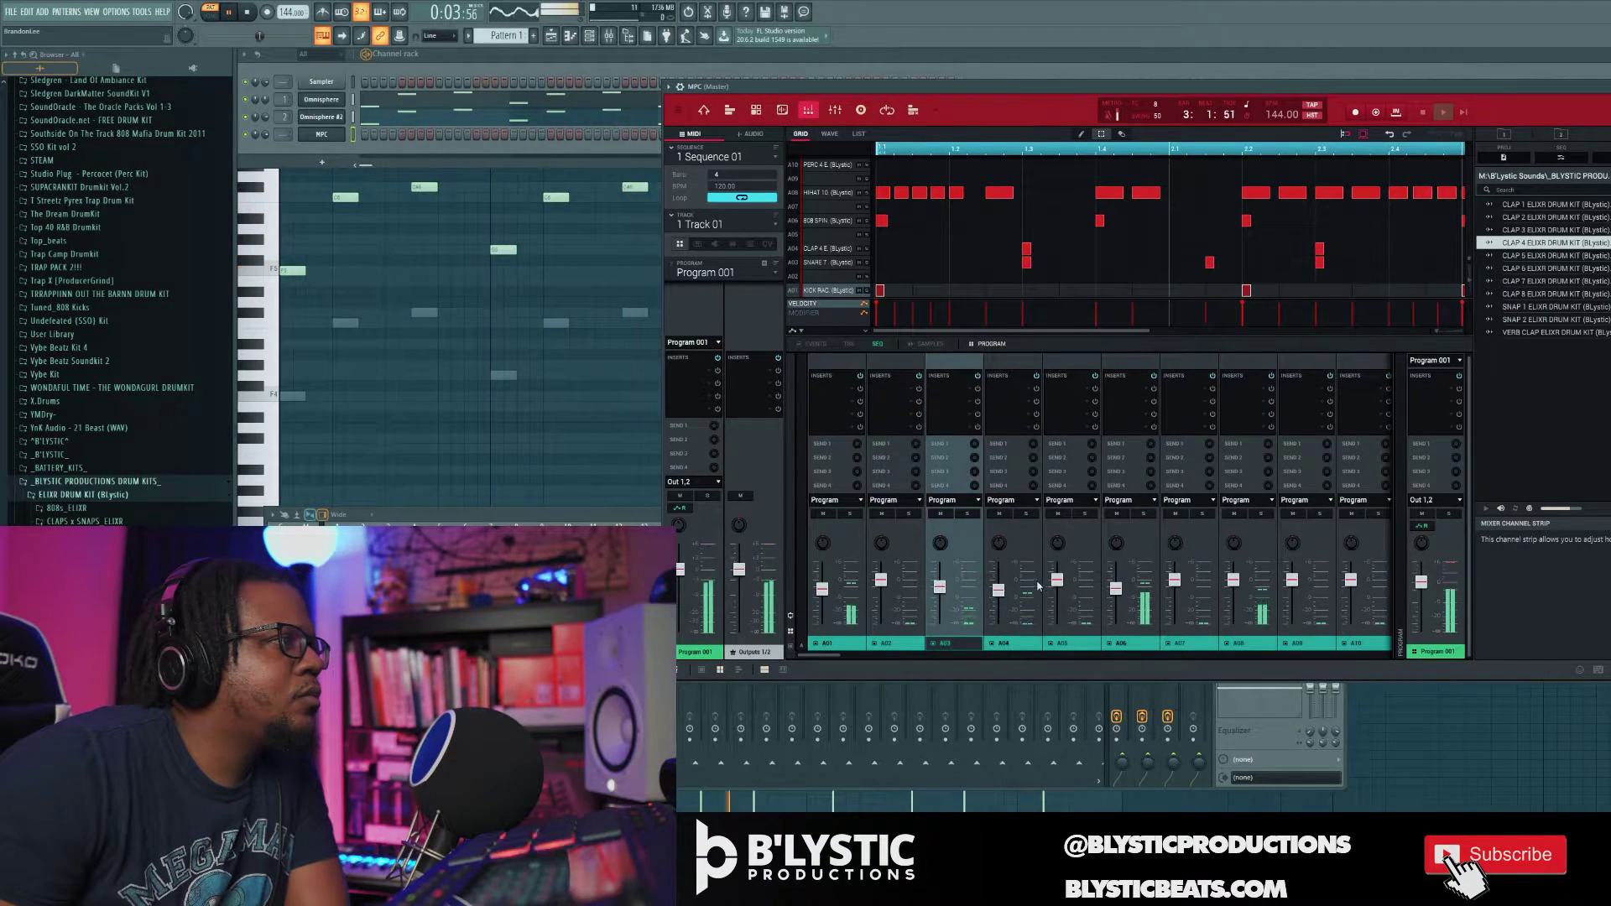
pyautogui.click(1116, 588)
pyautogui.moveTo(1234, 579); pyautogui.dragTo(1235, 588)
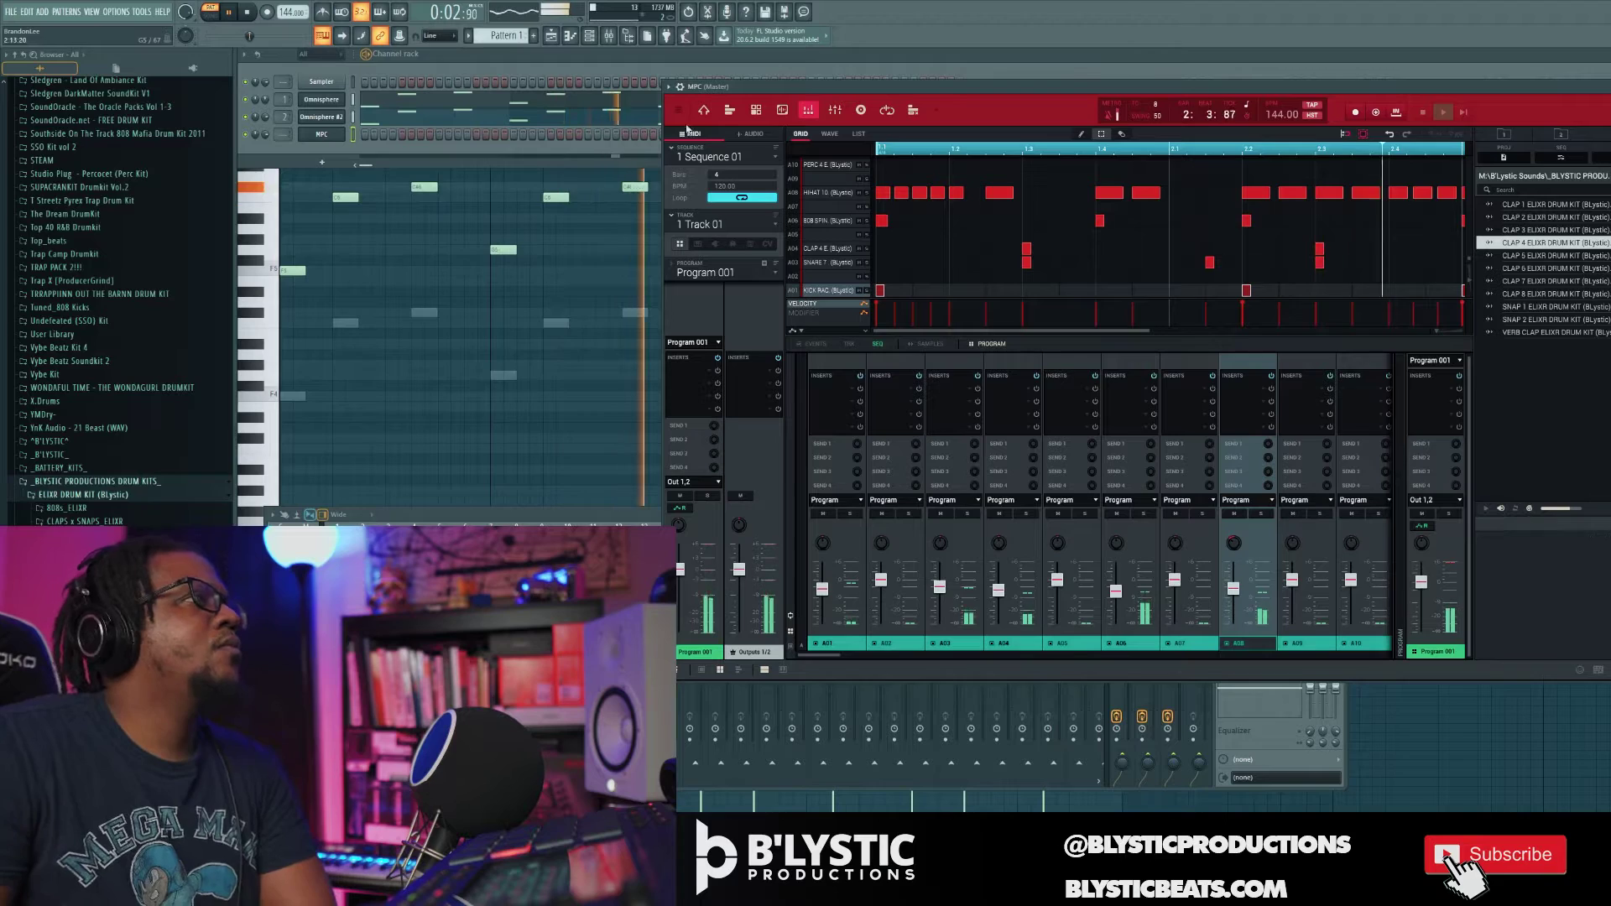
# - Stop playback and arrange the MPC window beside the open, empty playlist
pyautogui.click(247, 12)
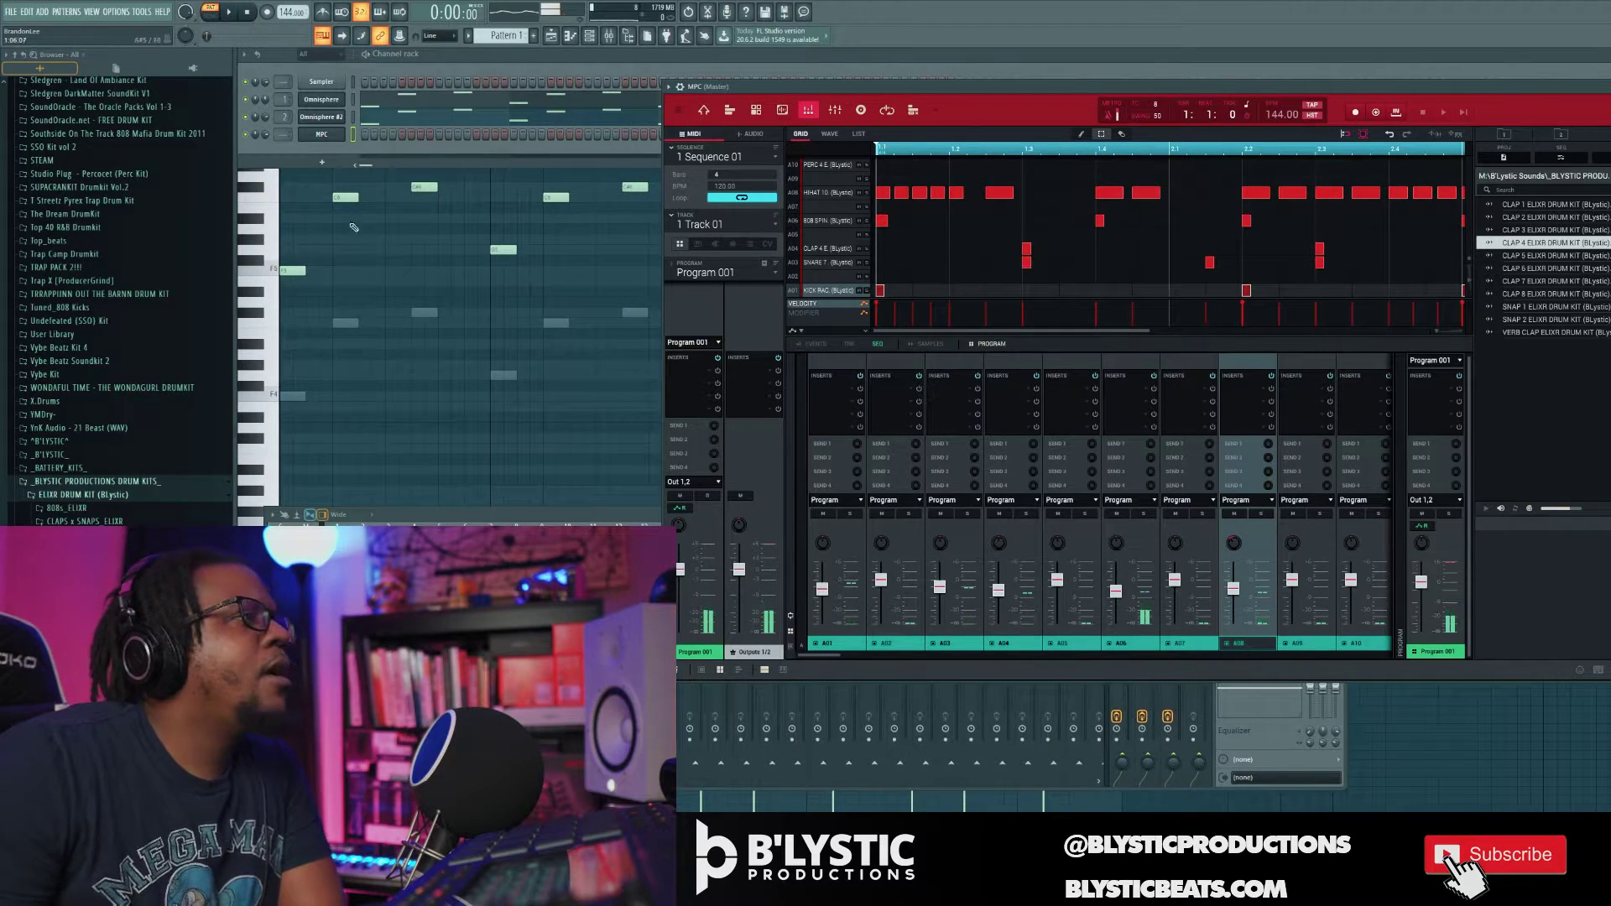
pyautogui.moveTo(955, 87); pyautogui.dragTo(1078, 135)
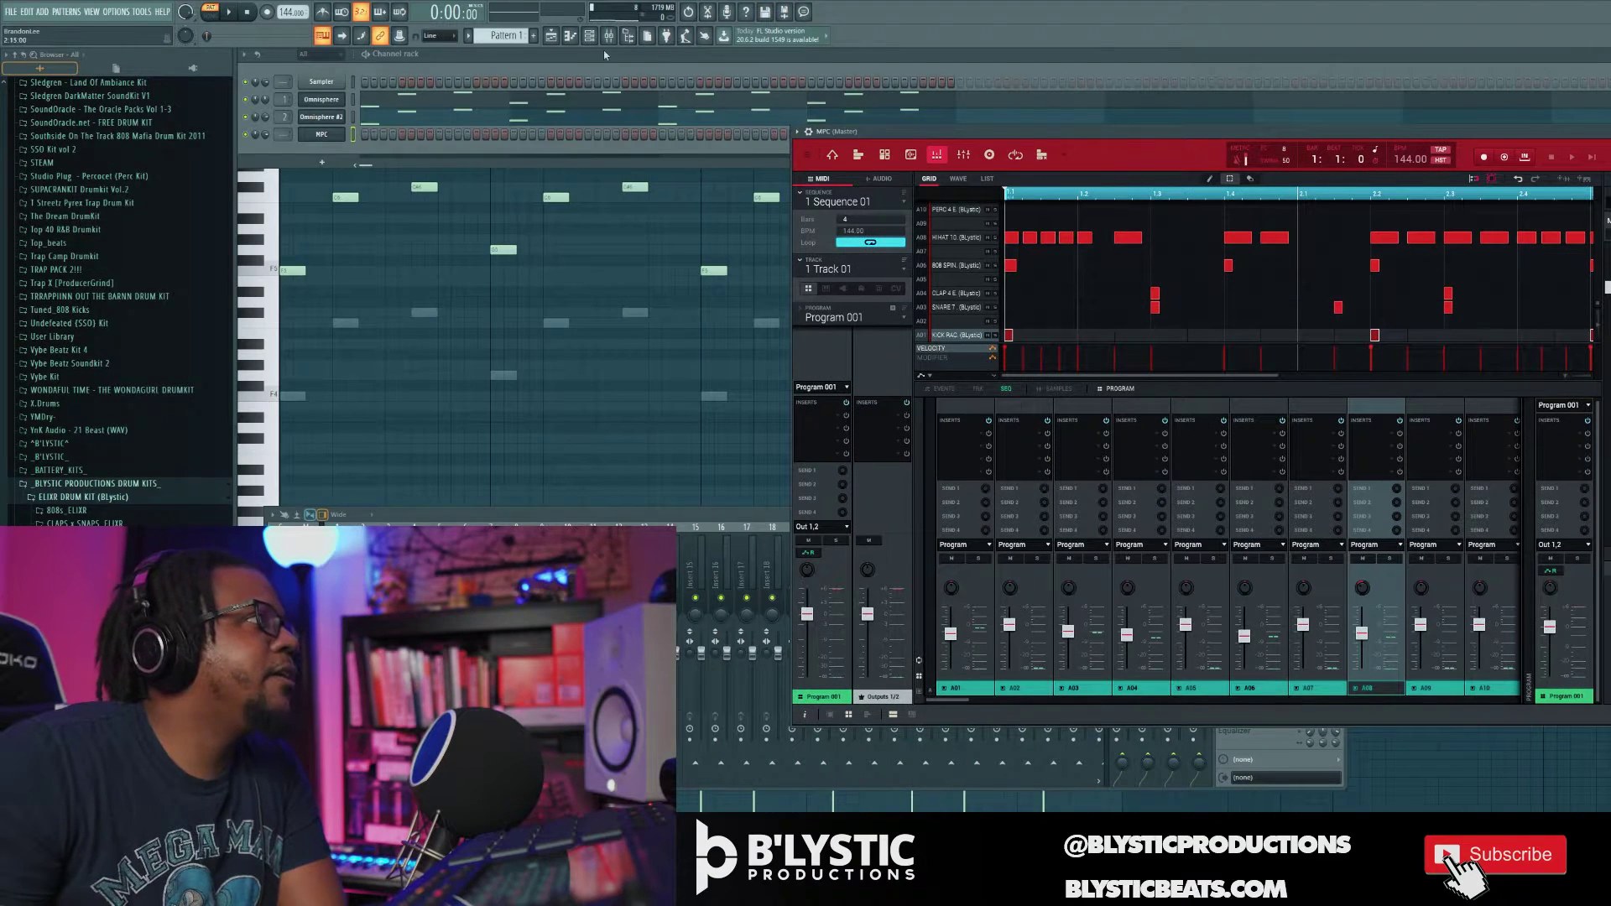
pyautogui.click(550, 37)
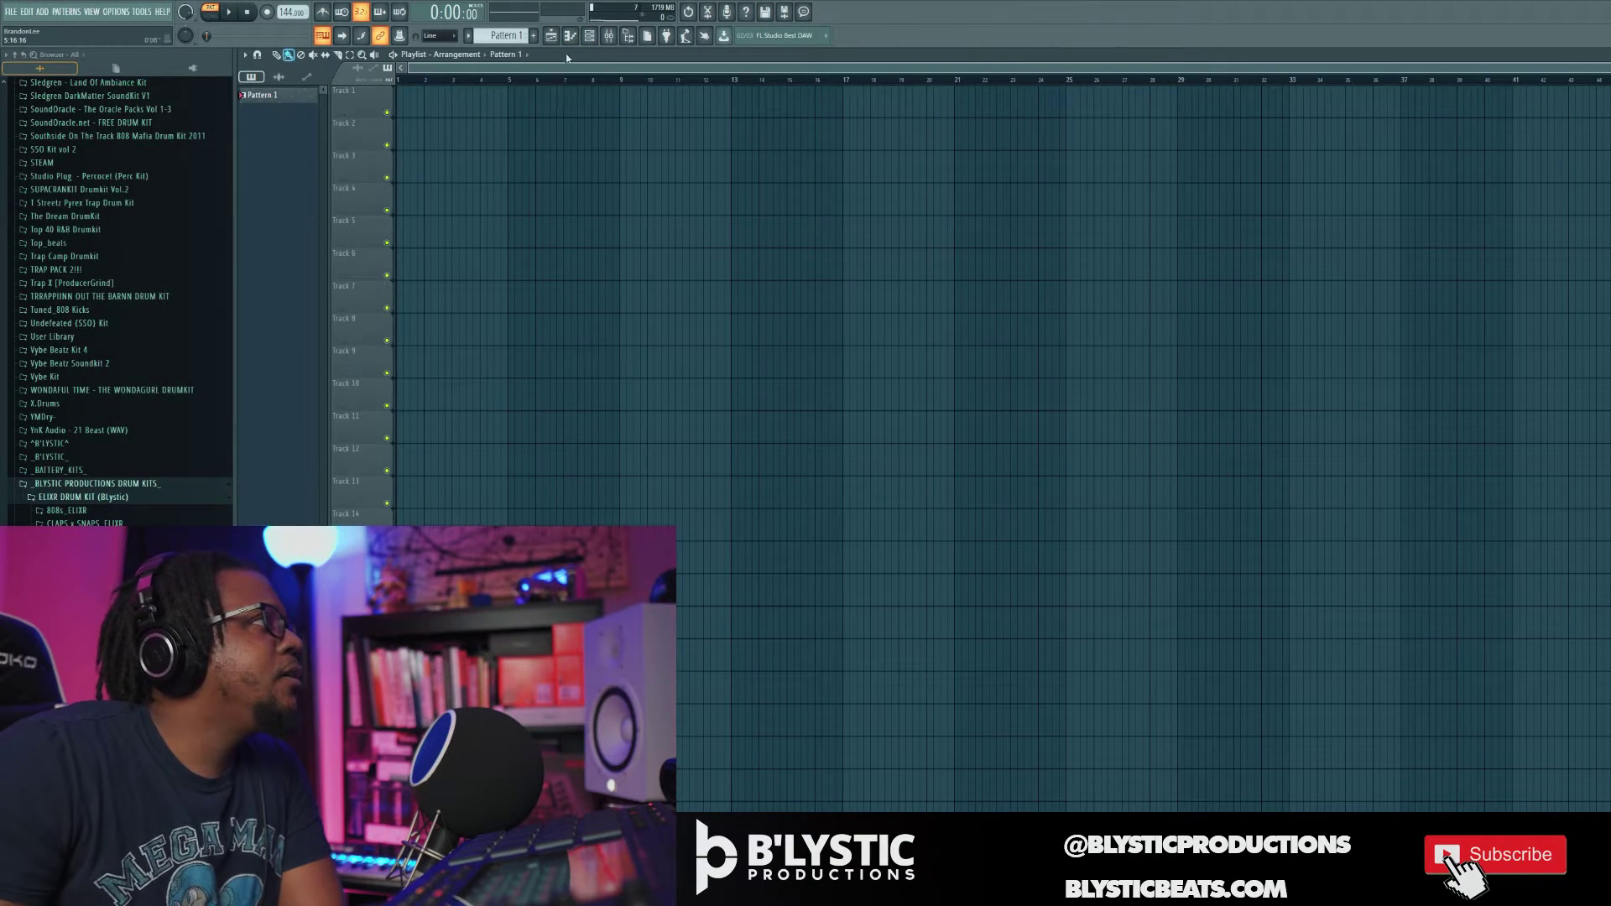
pyautogui.click(590, 36)
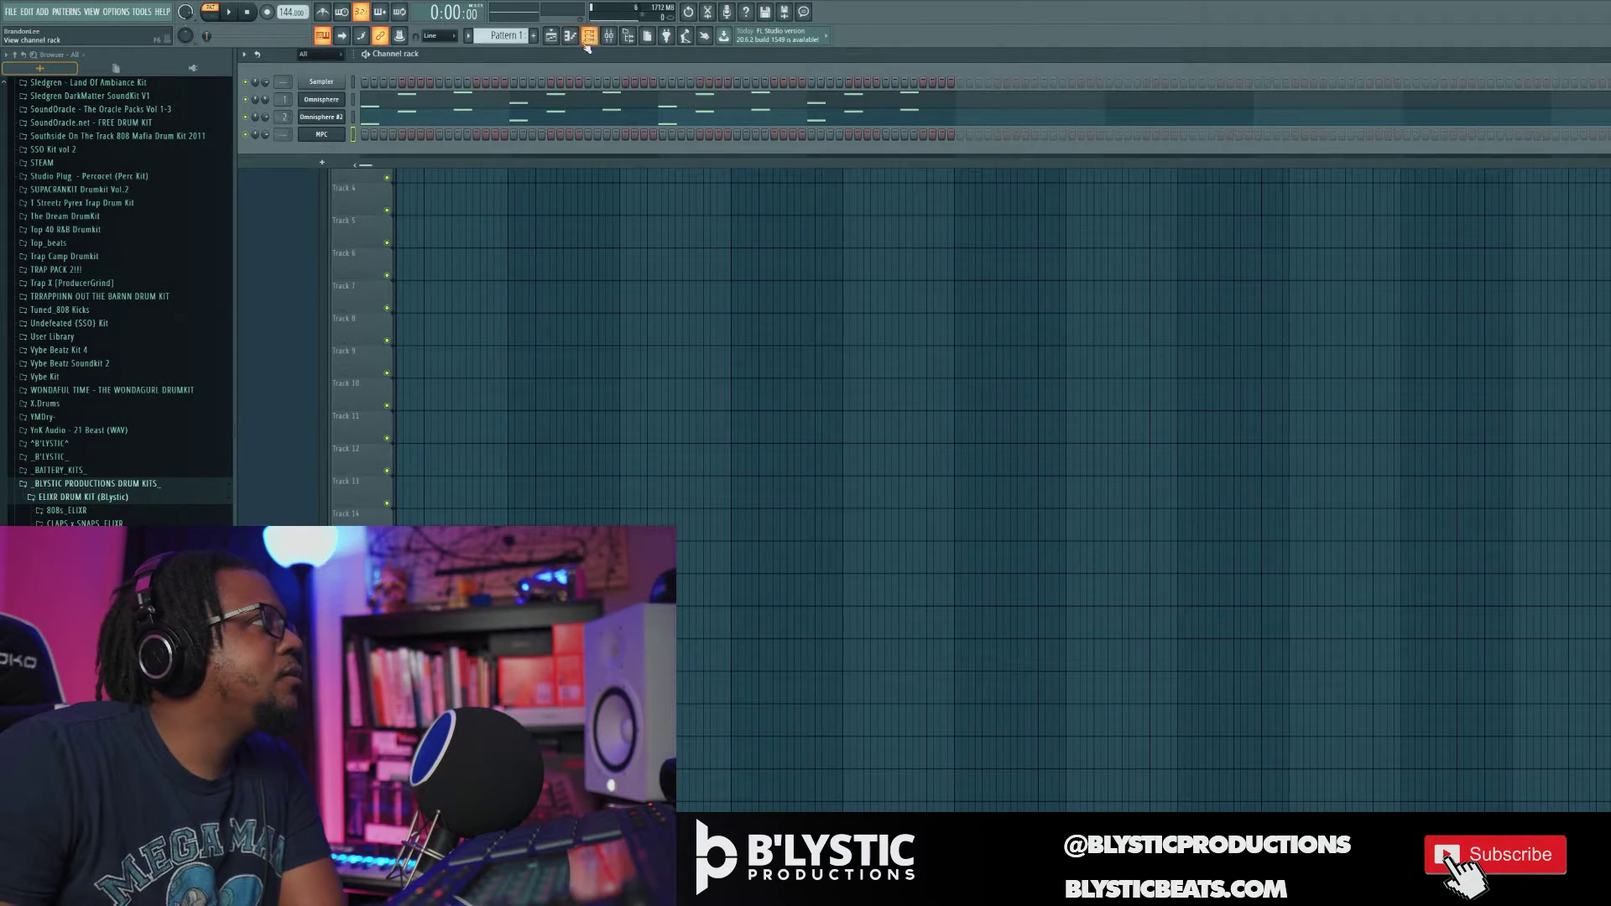
pyautogui.click(327, 135)
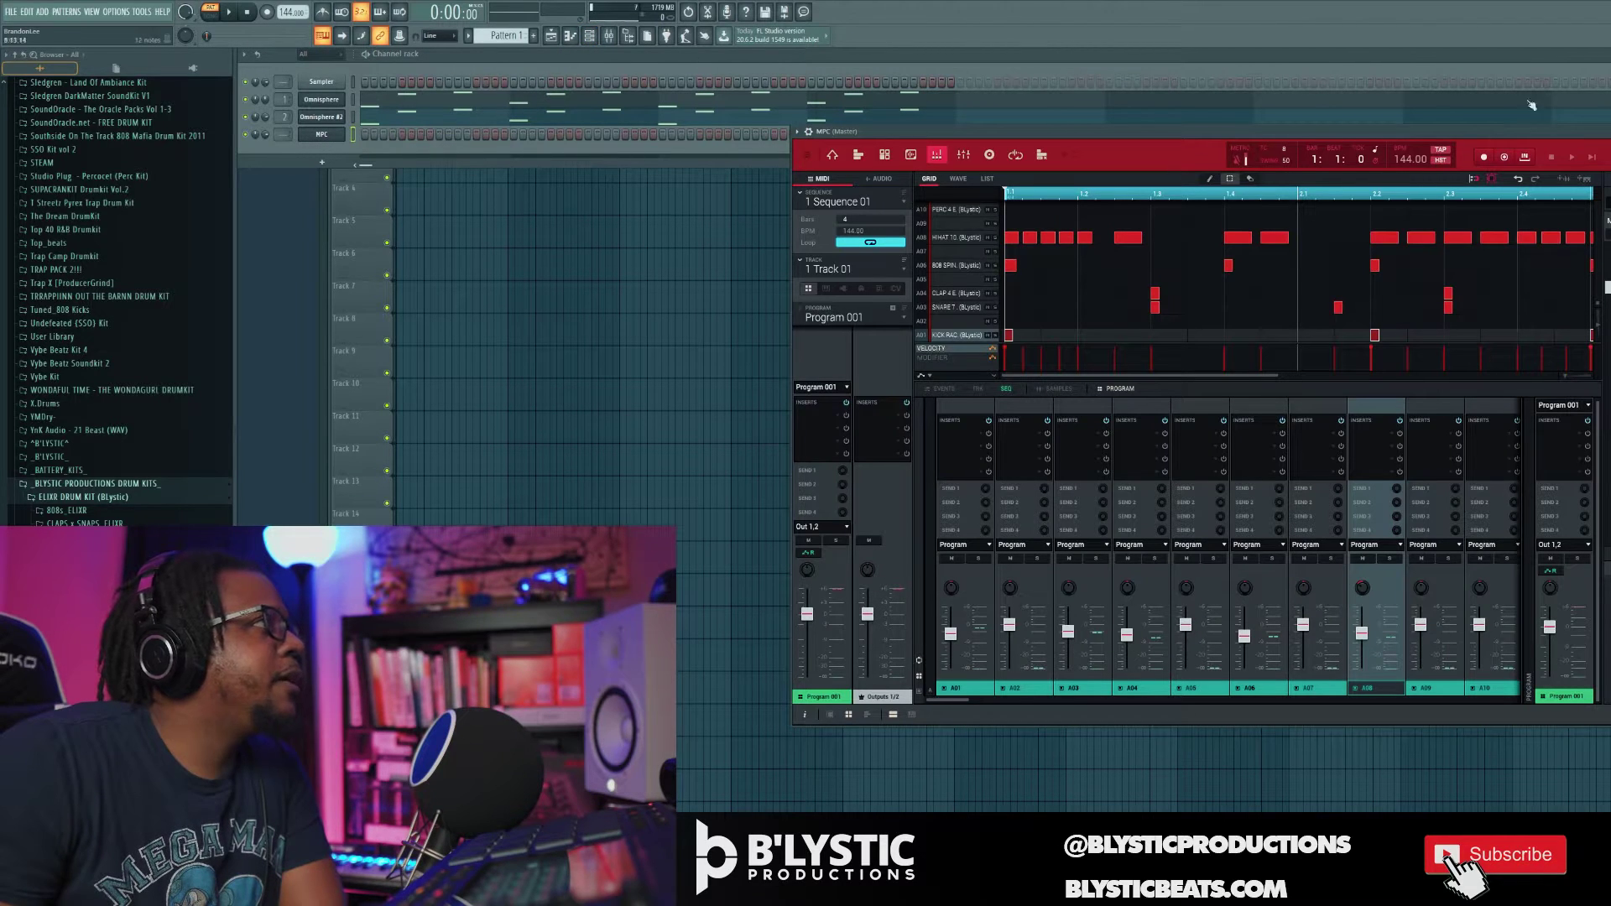
pyautogui.click(577, 44)
pyautogui.click(578, 43)
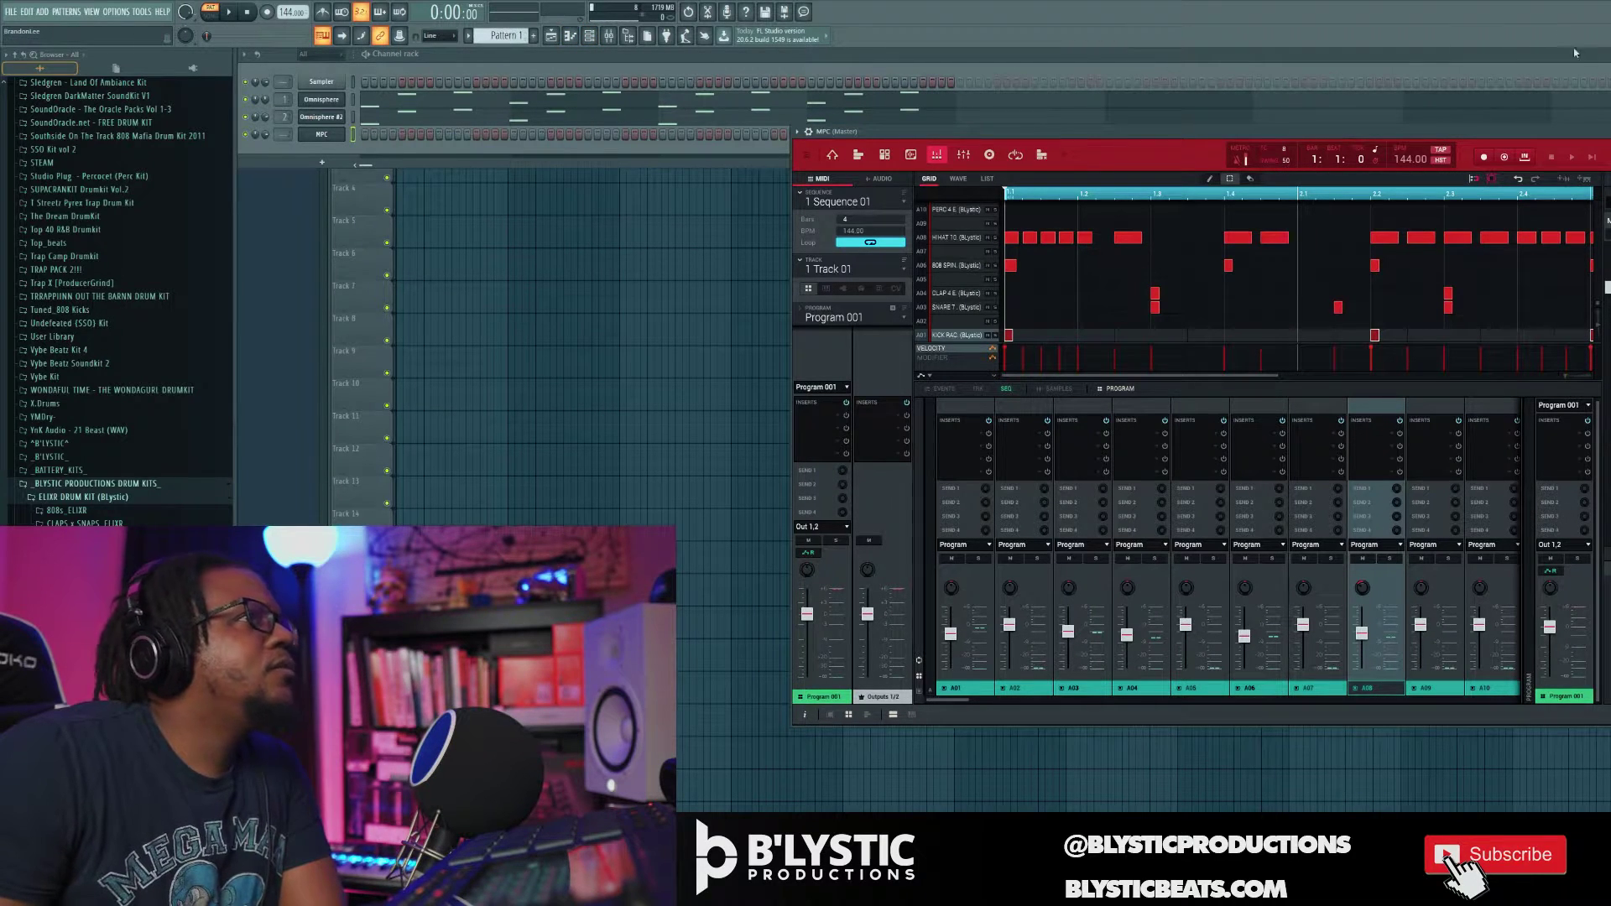
pyautogui.press('F6')
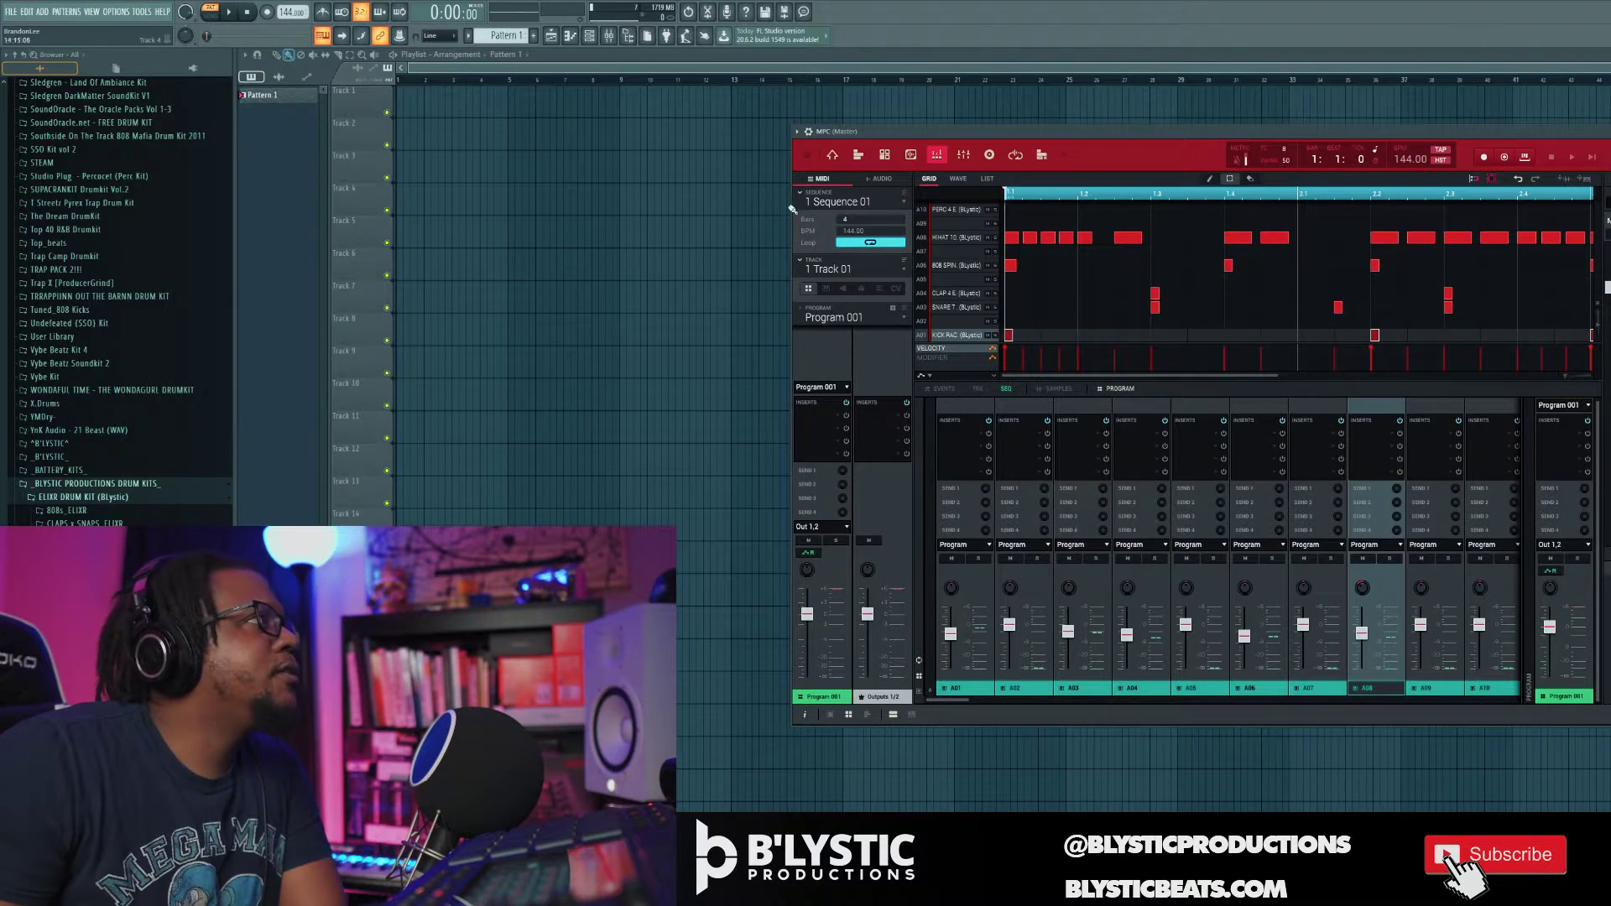
pyautogui.moveTo(1142, 133)
pyautogui.mouseDown()
pyautogui.moveTo(1178, 120)
pyautogui.moveTo(1144, 145)
pyautogui.mouseUp()
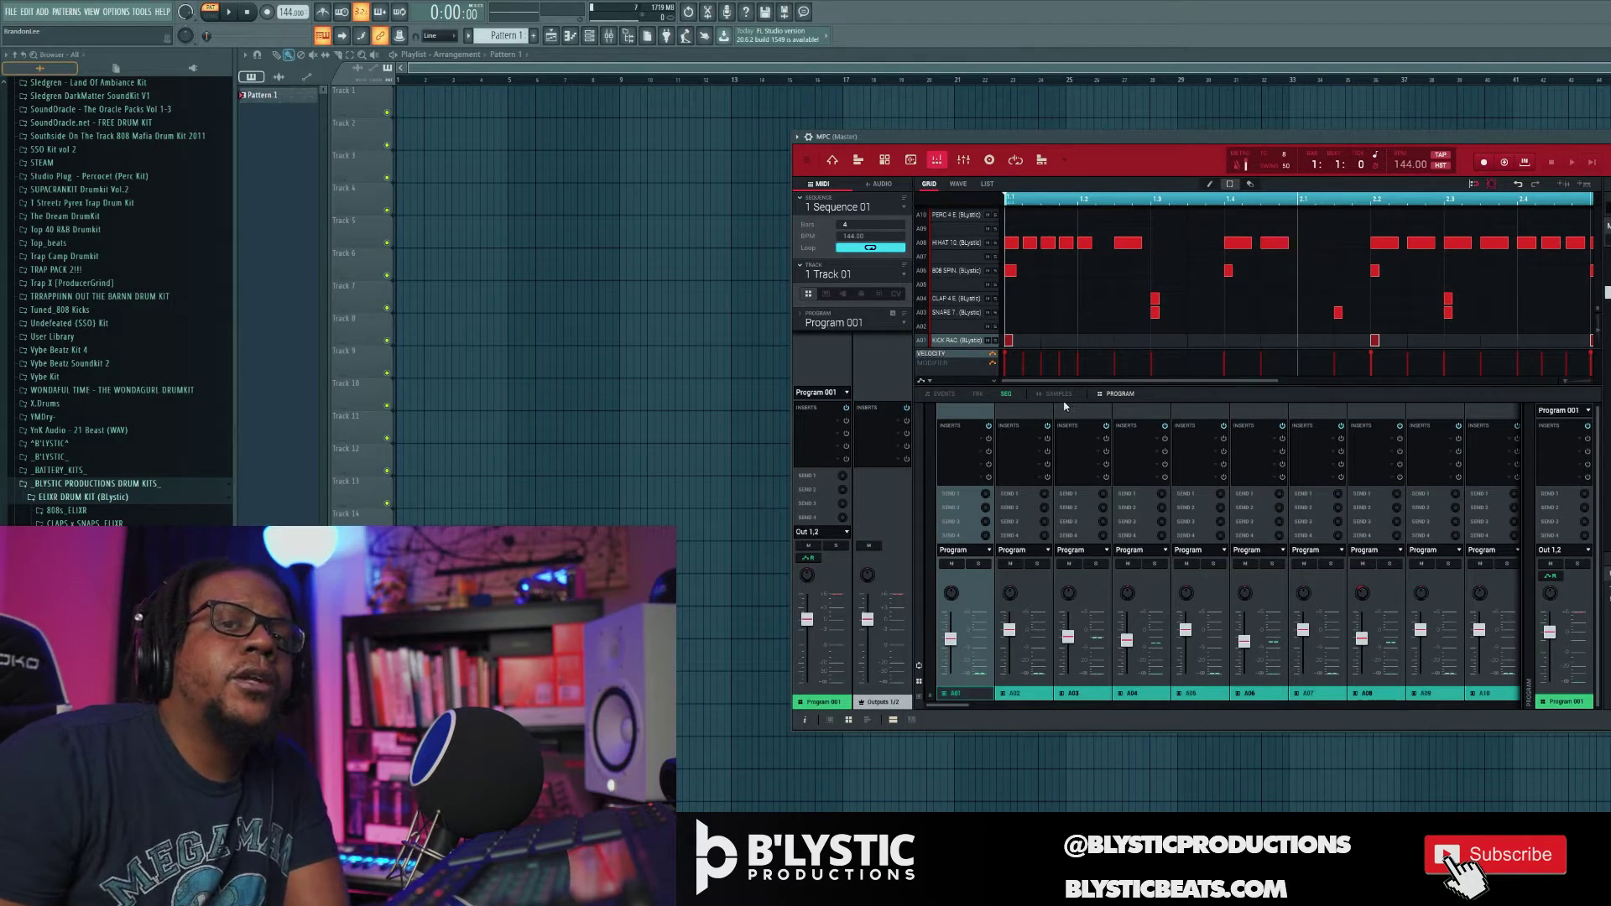
# - Explode MPC Track 01 into separate tracks for each drum pad
pyautogui.click(807, 160)
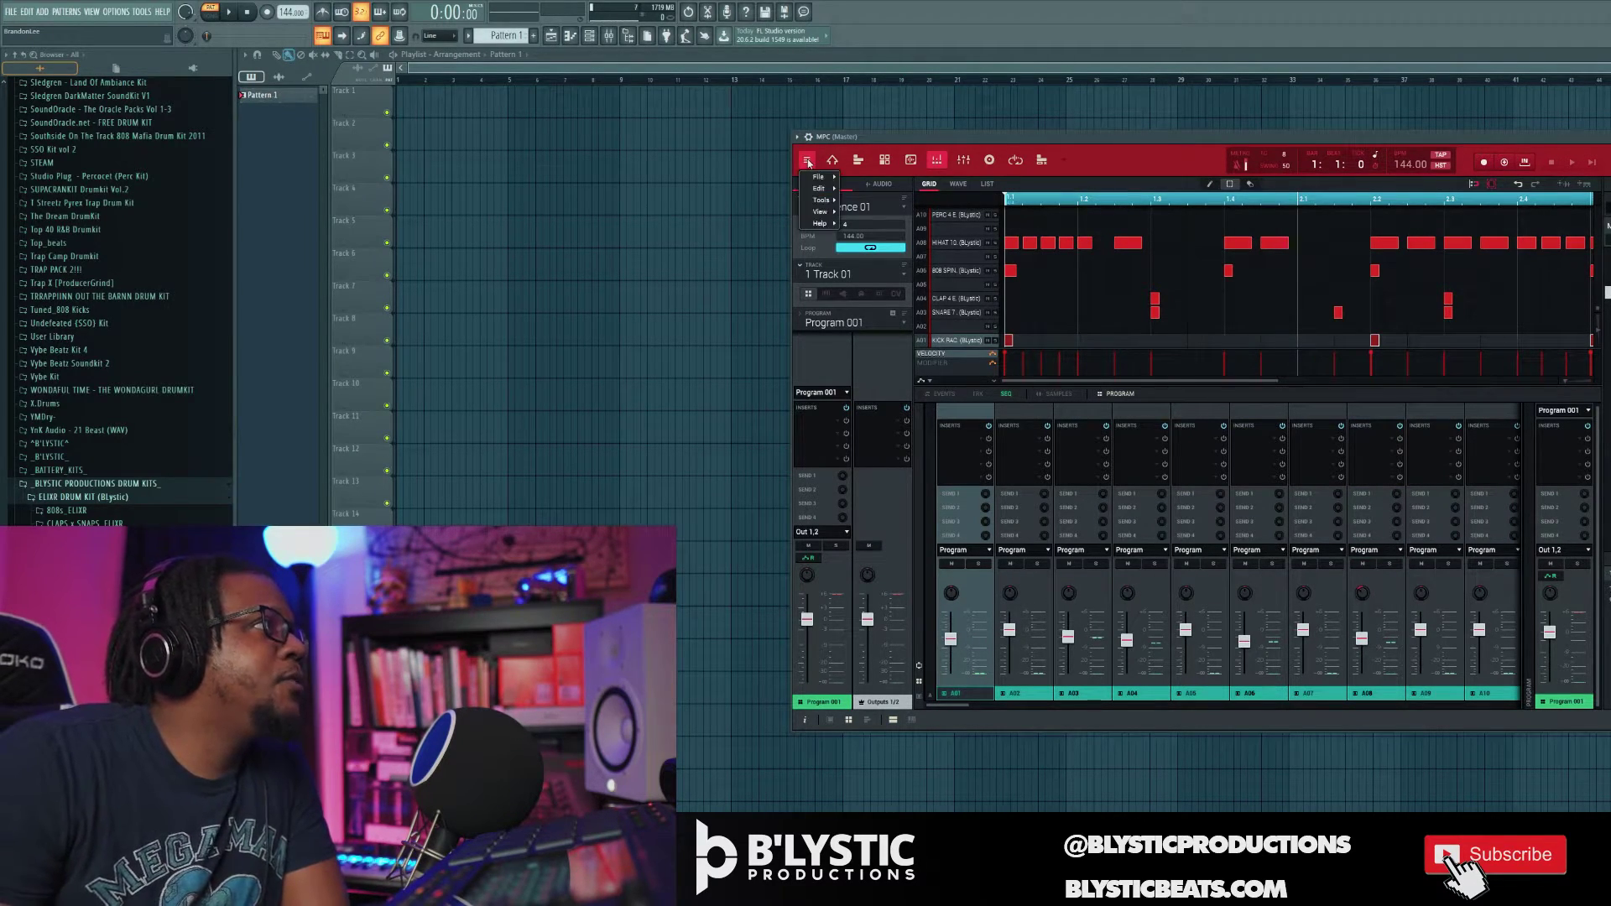
pyautogui.moveTo(823, 189)
pyautogui.moveTo(886, 376)
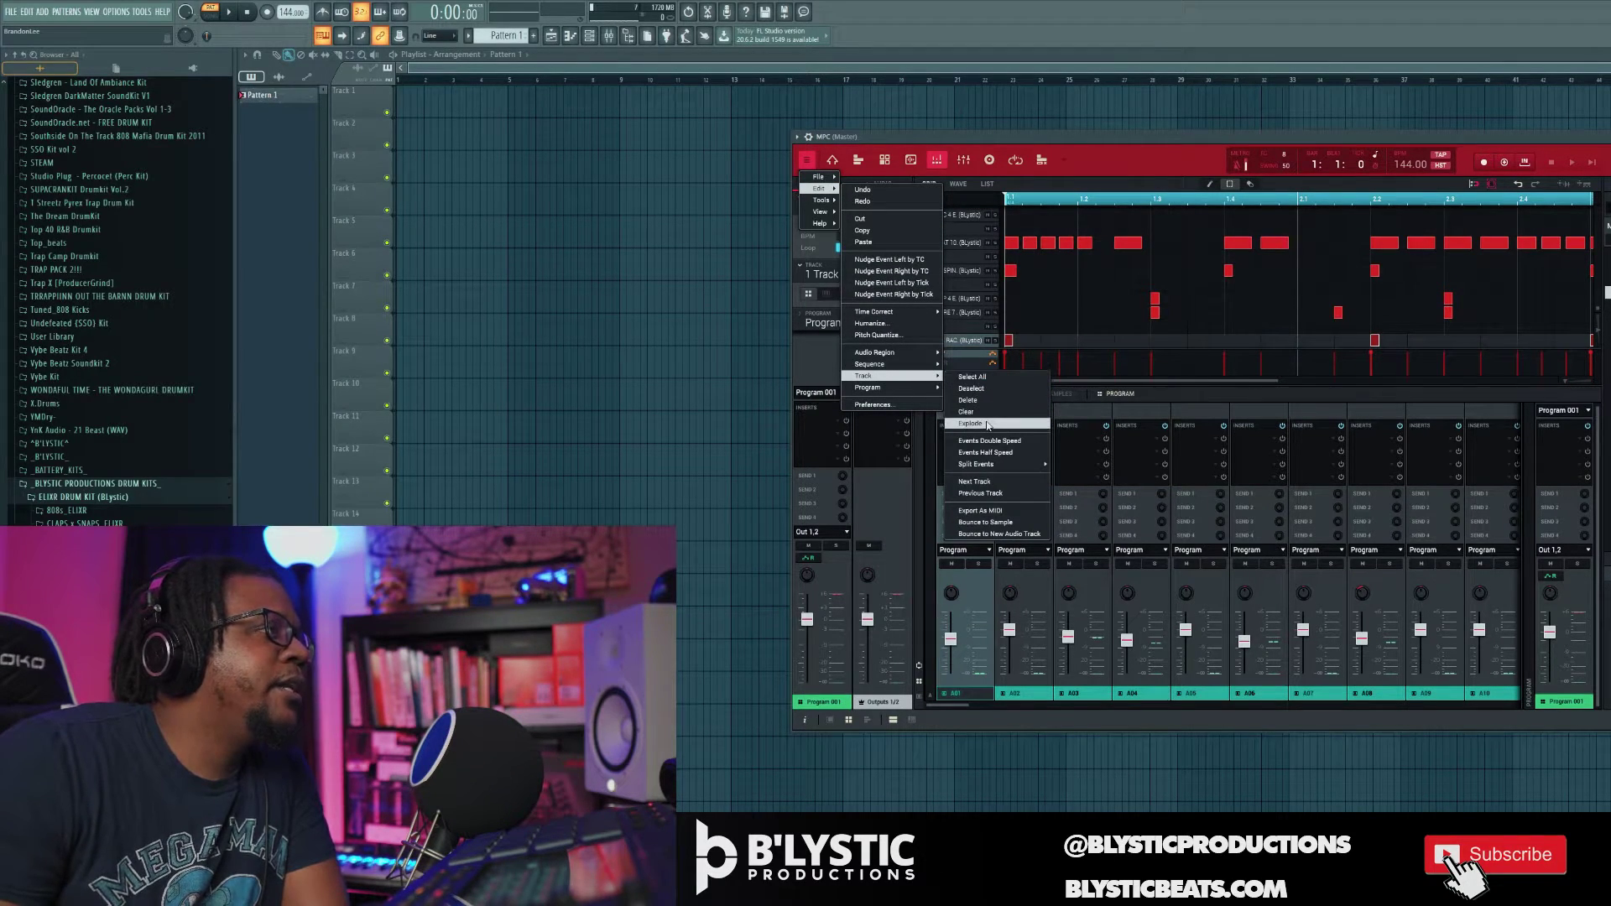
pyautogui.click(988, 425)
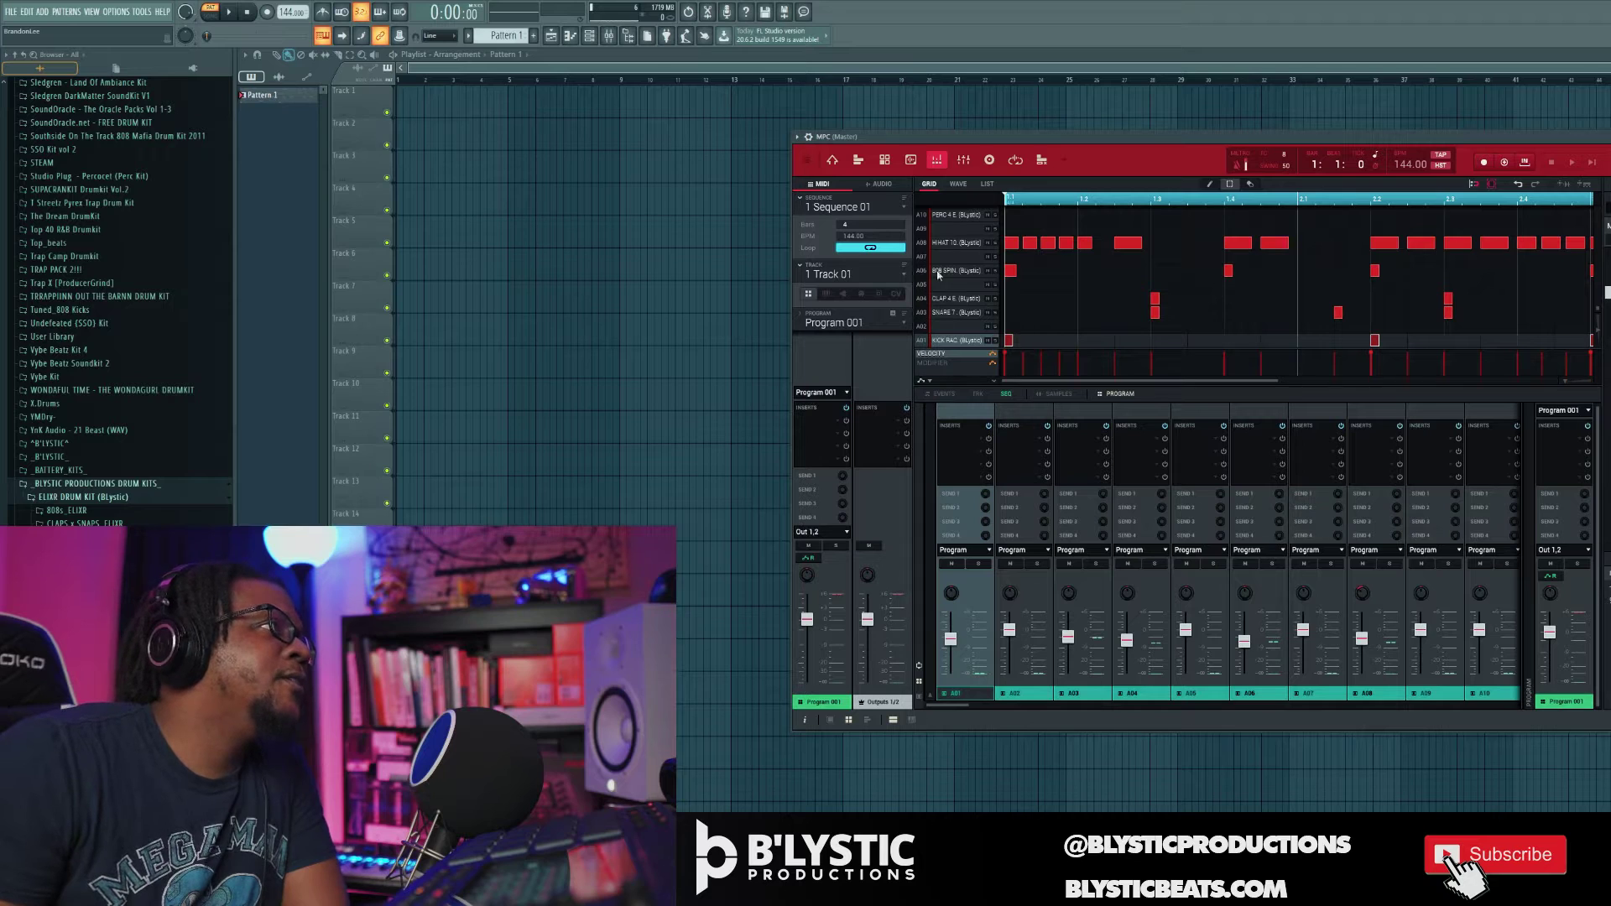
# - Export the audio of MPC Track 02 (KICK RACK) and place it at bar 1 on playlist track 2
pyautogui.click(898, 277)
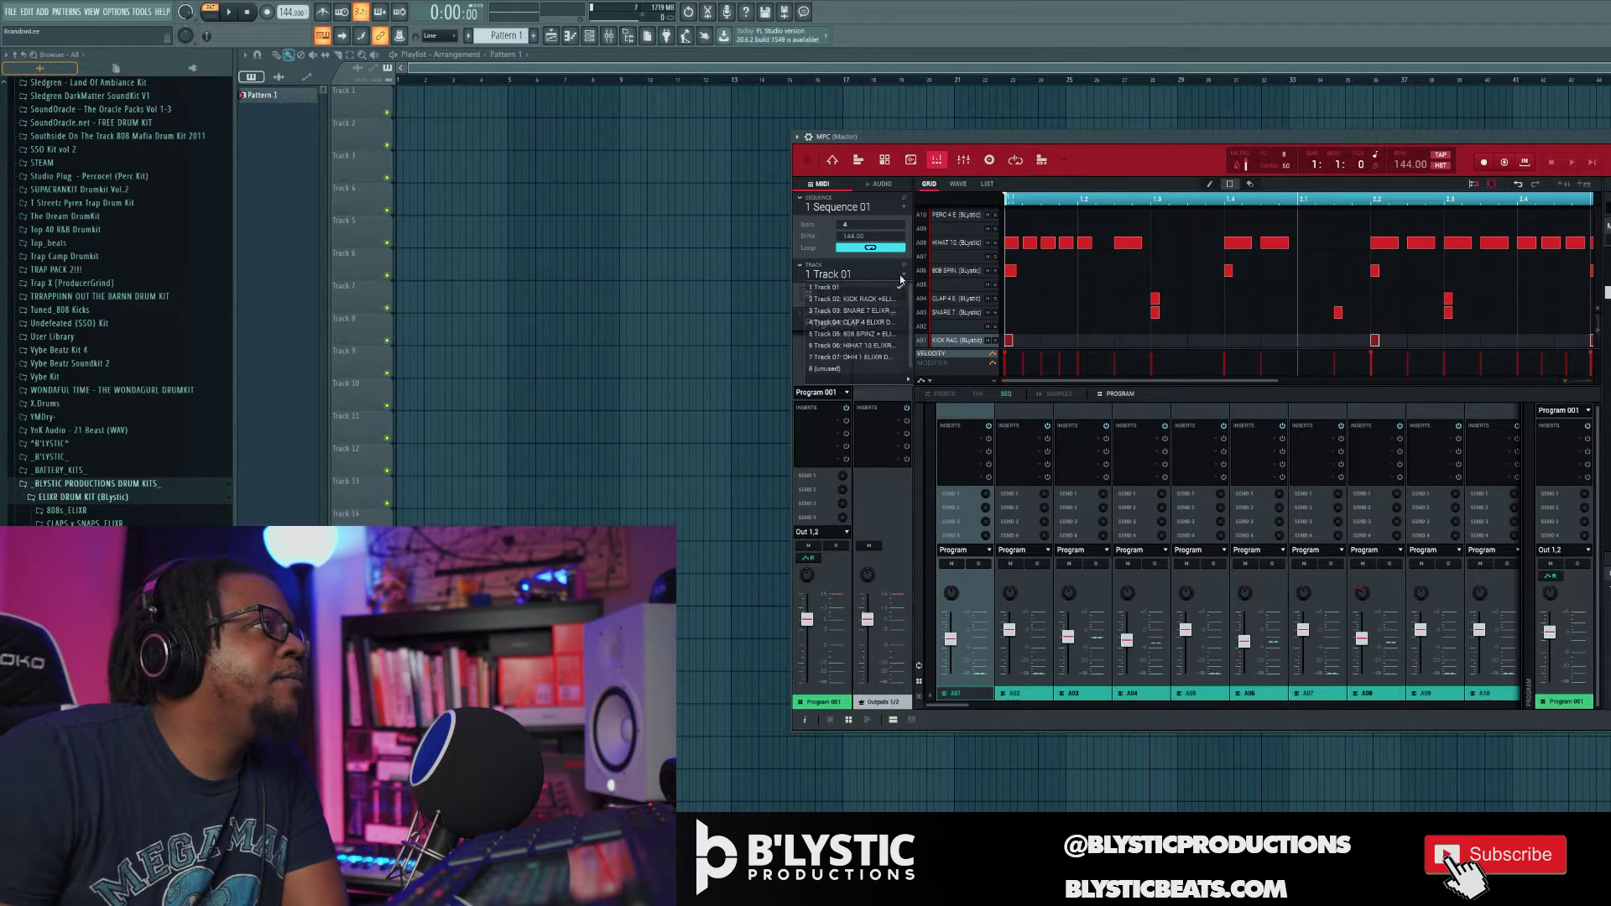
pyautogui.click(884, 300)
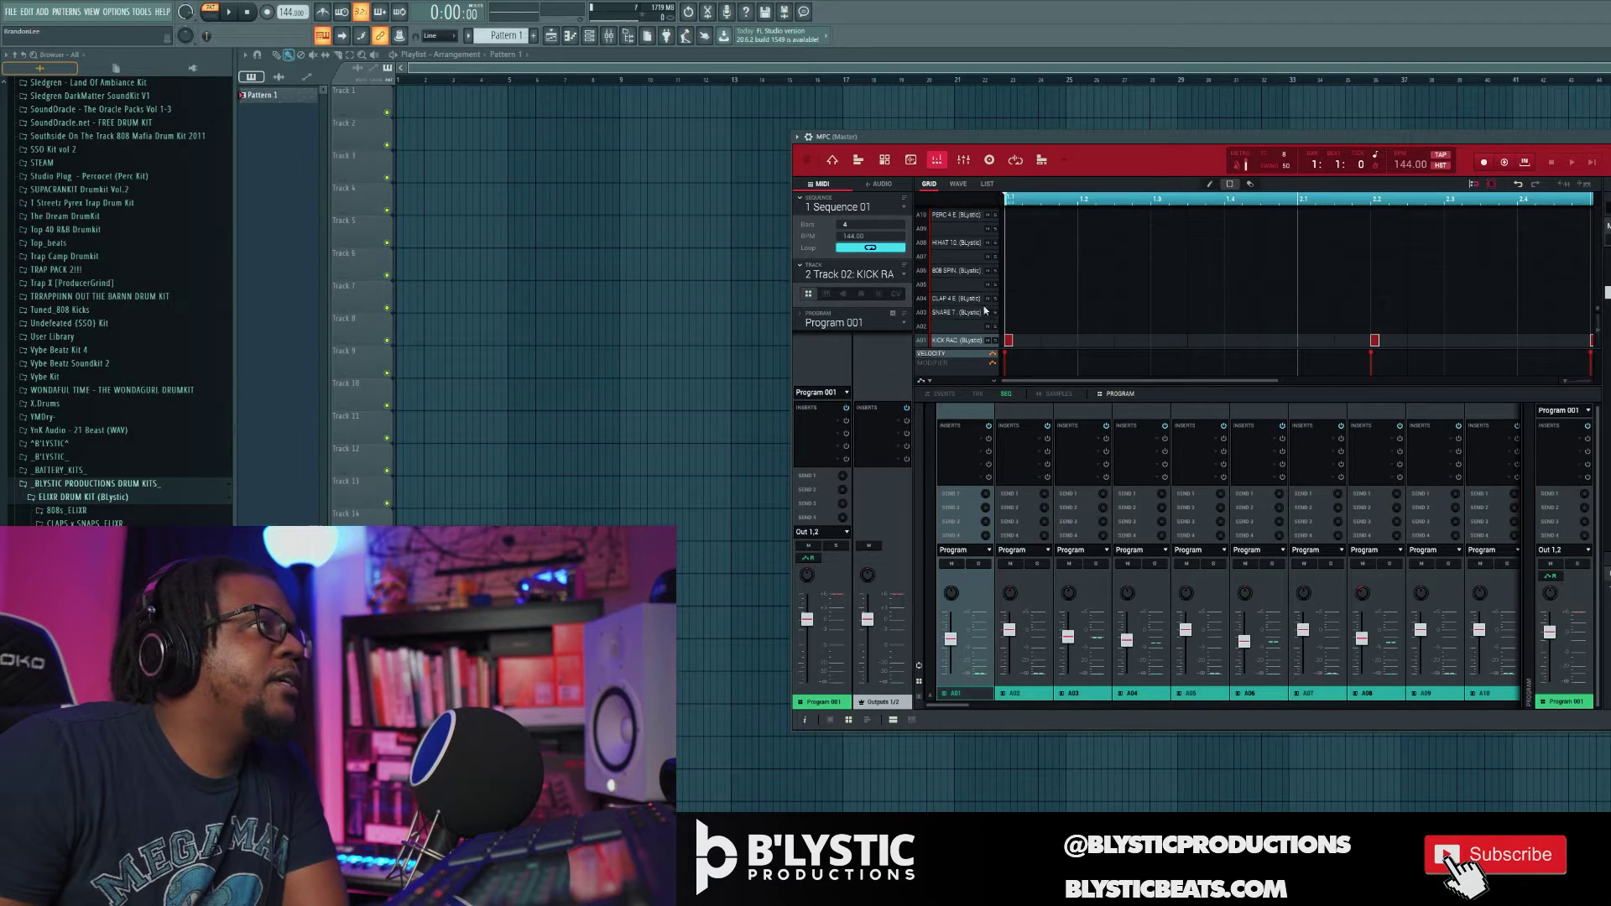
pyautogui.click(1563, 187)
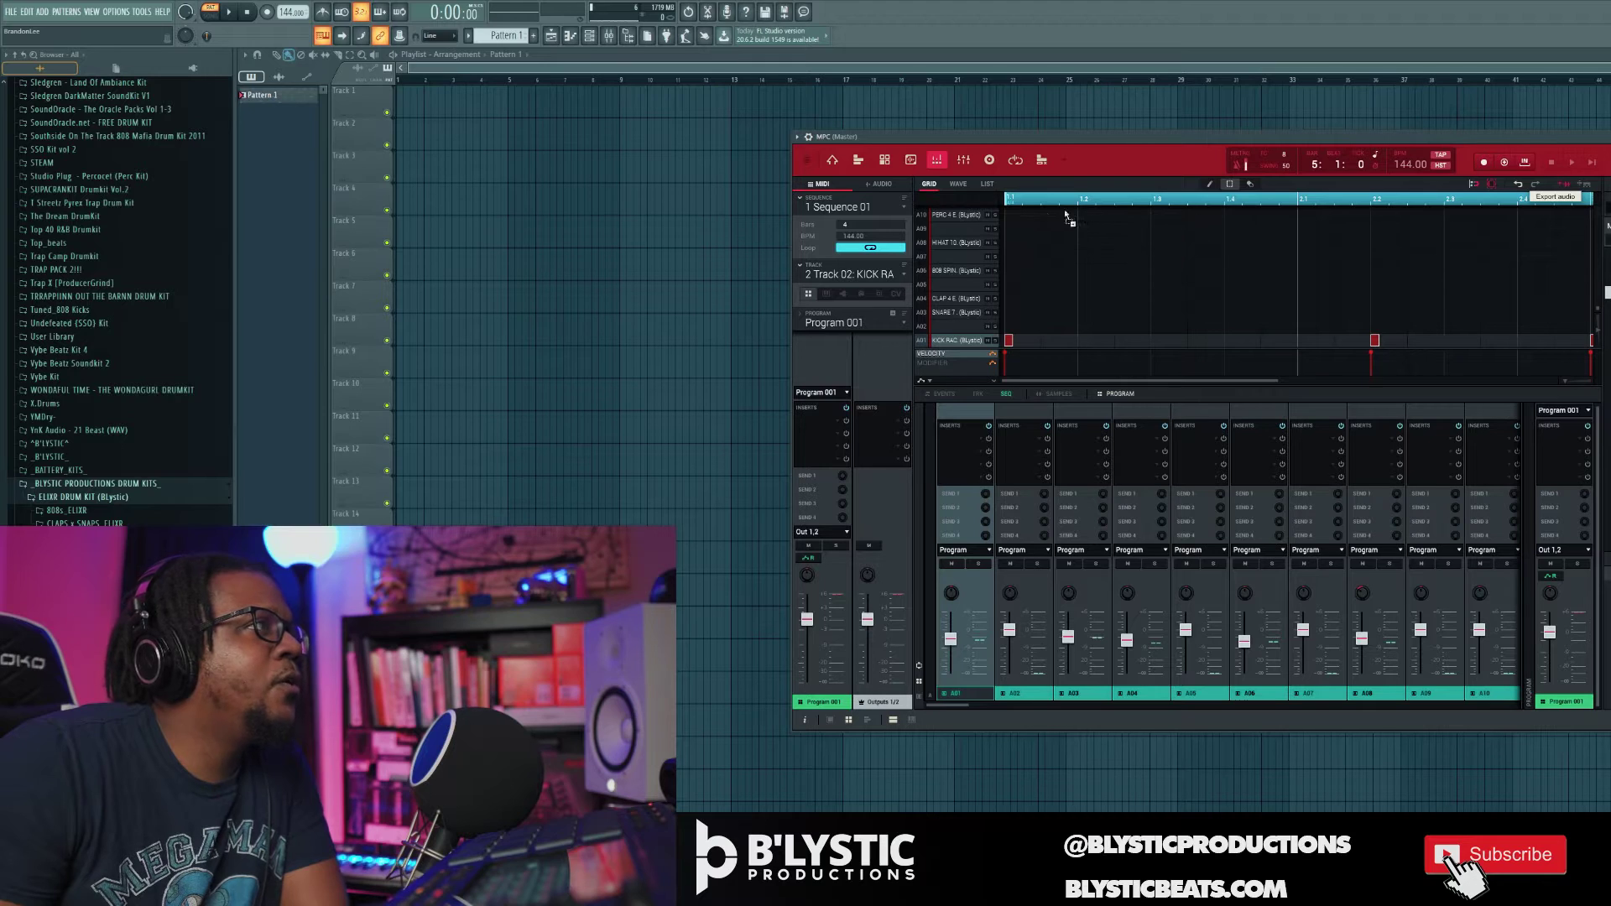
pyautogui.moveTo(633, 129); pyautogui.dragTo(461, 130)
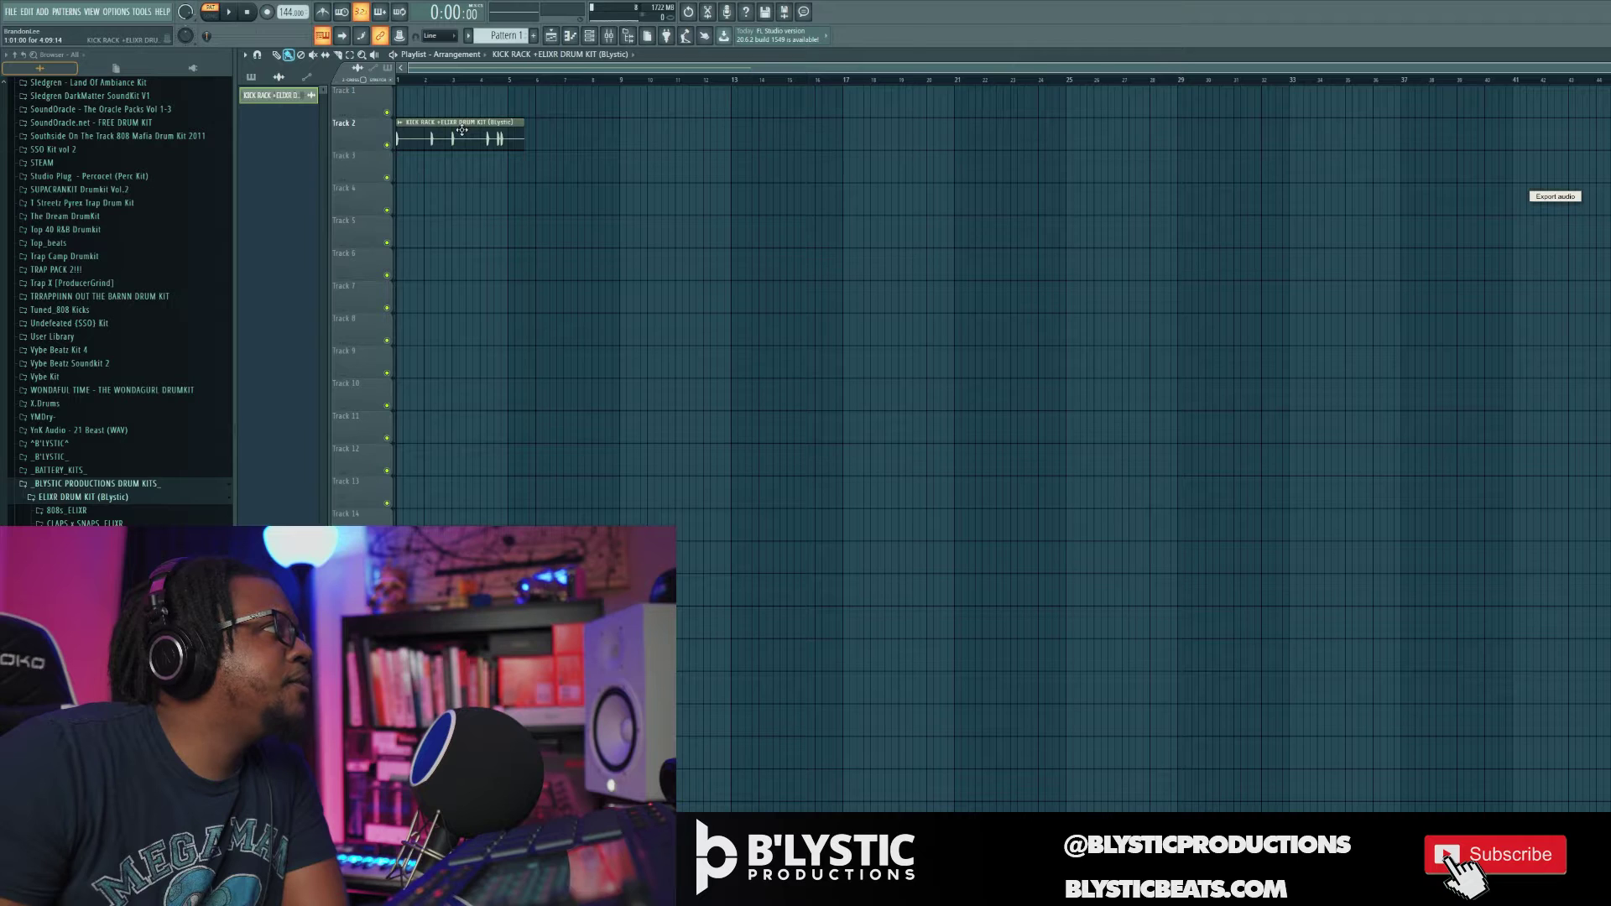
# - Export the audio of MPC Track 03 (SNARE 7) and place it at bar 1 in the playlist below the kick clip
pyautogui.click(590, 36)
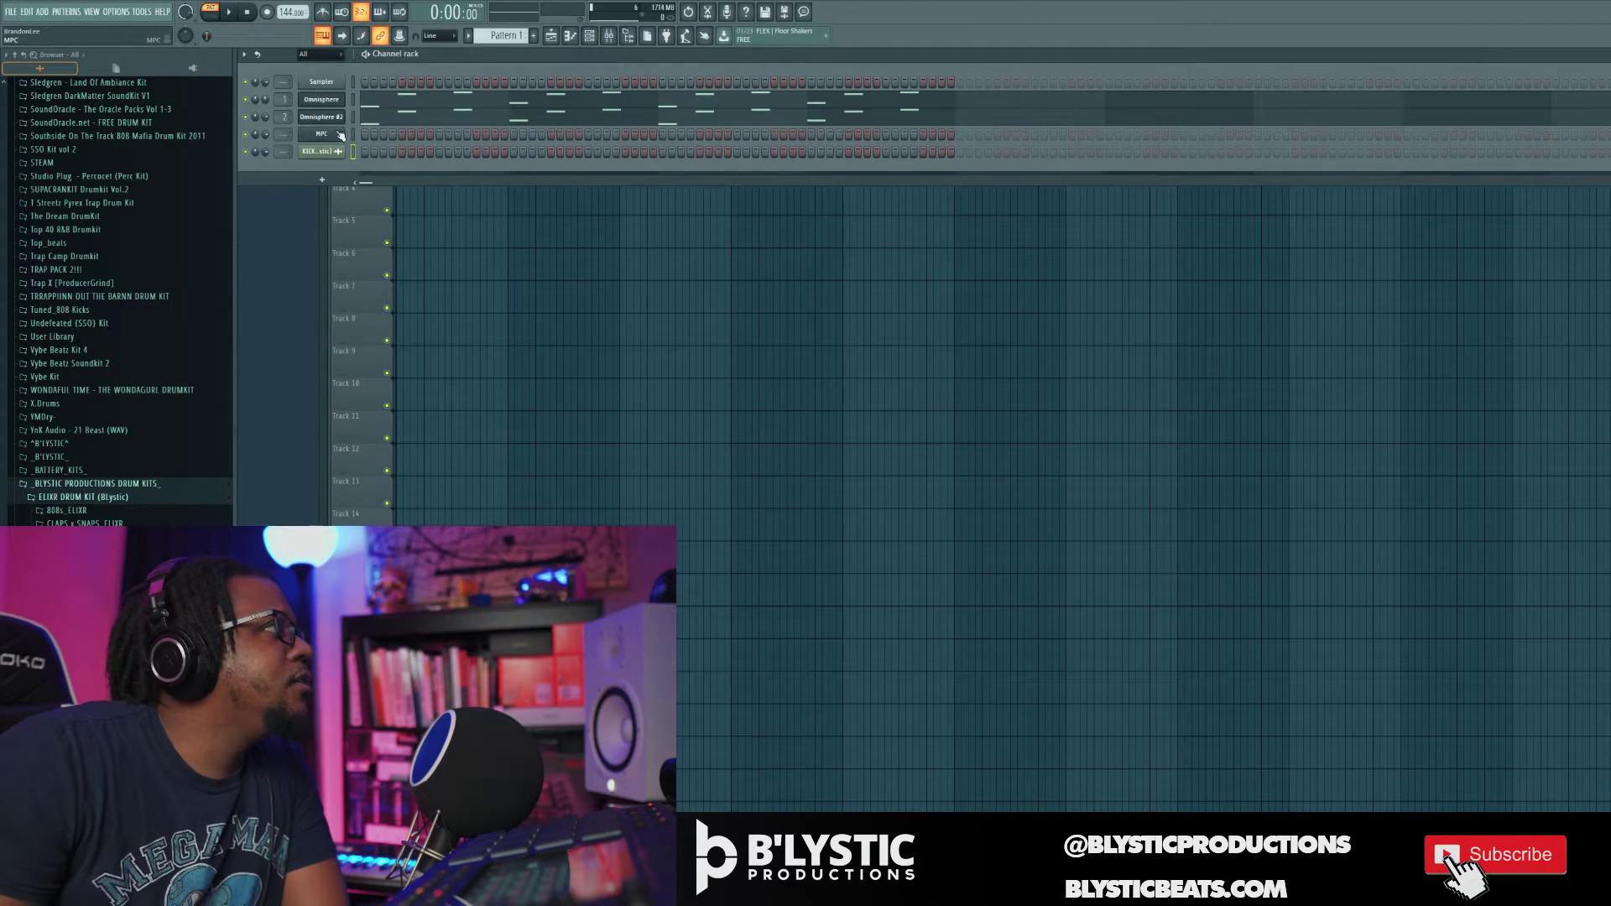
pyautogui.click(341, 136)
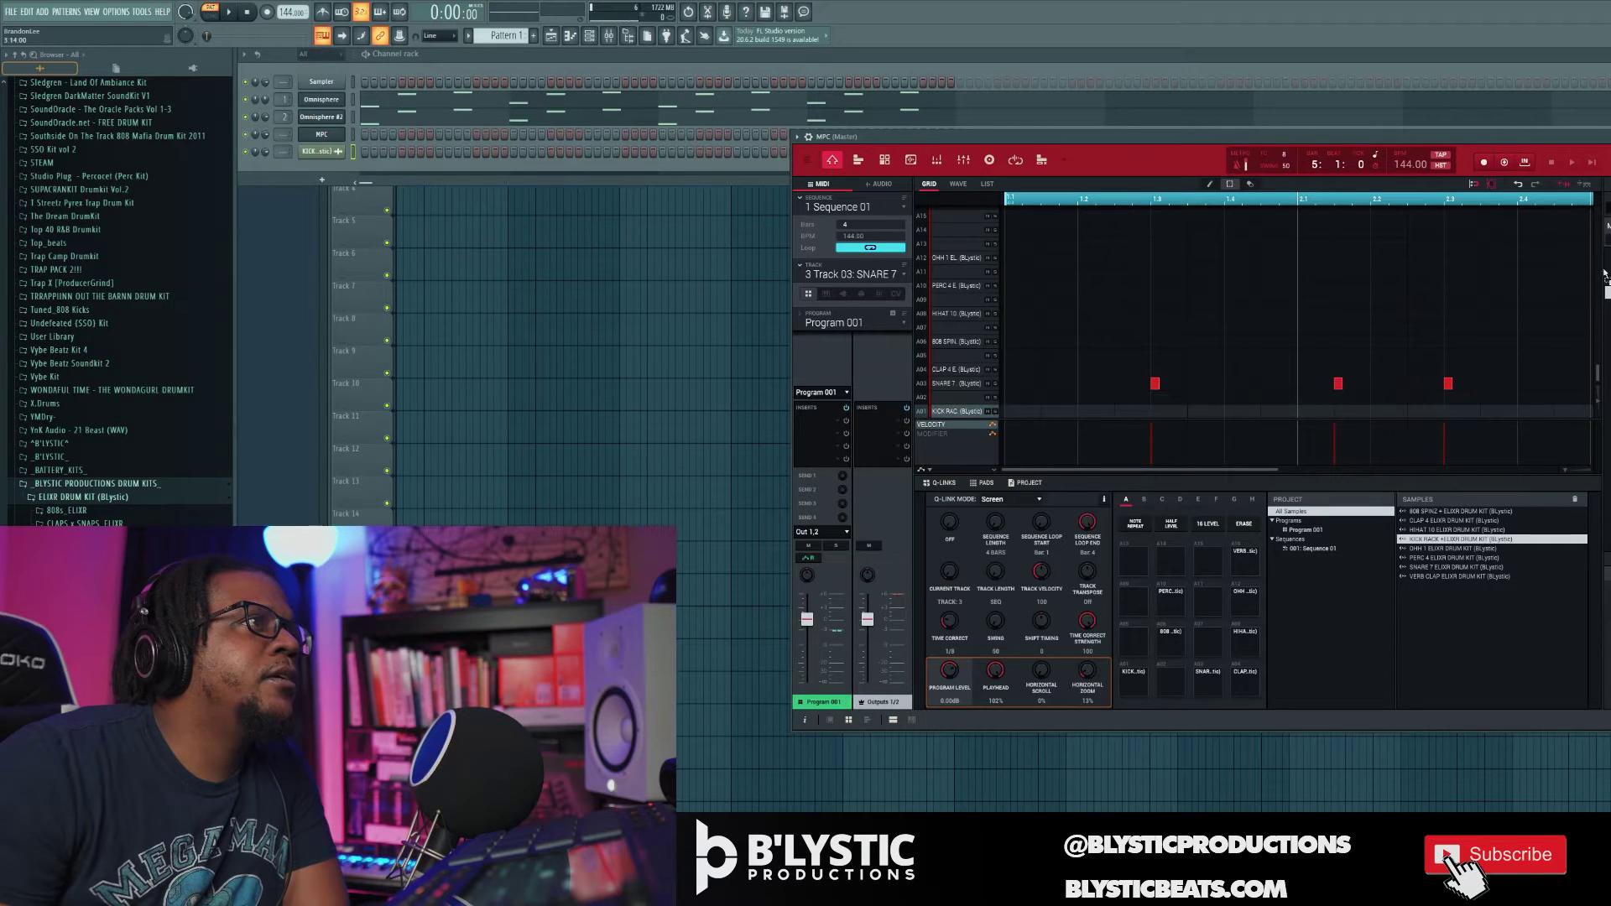
pyautogui.moveTo(399, 198); pyautogui.dragTo(477, 213)
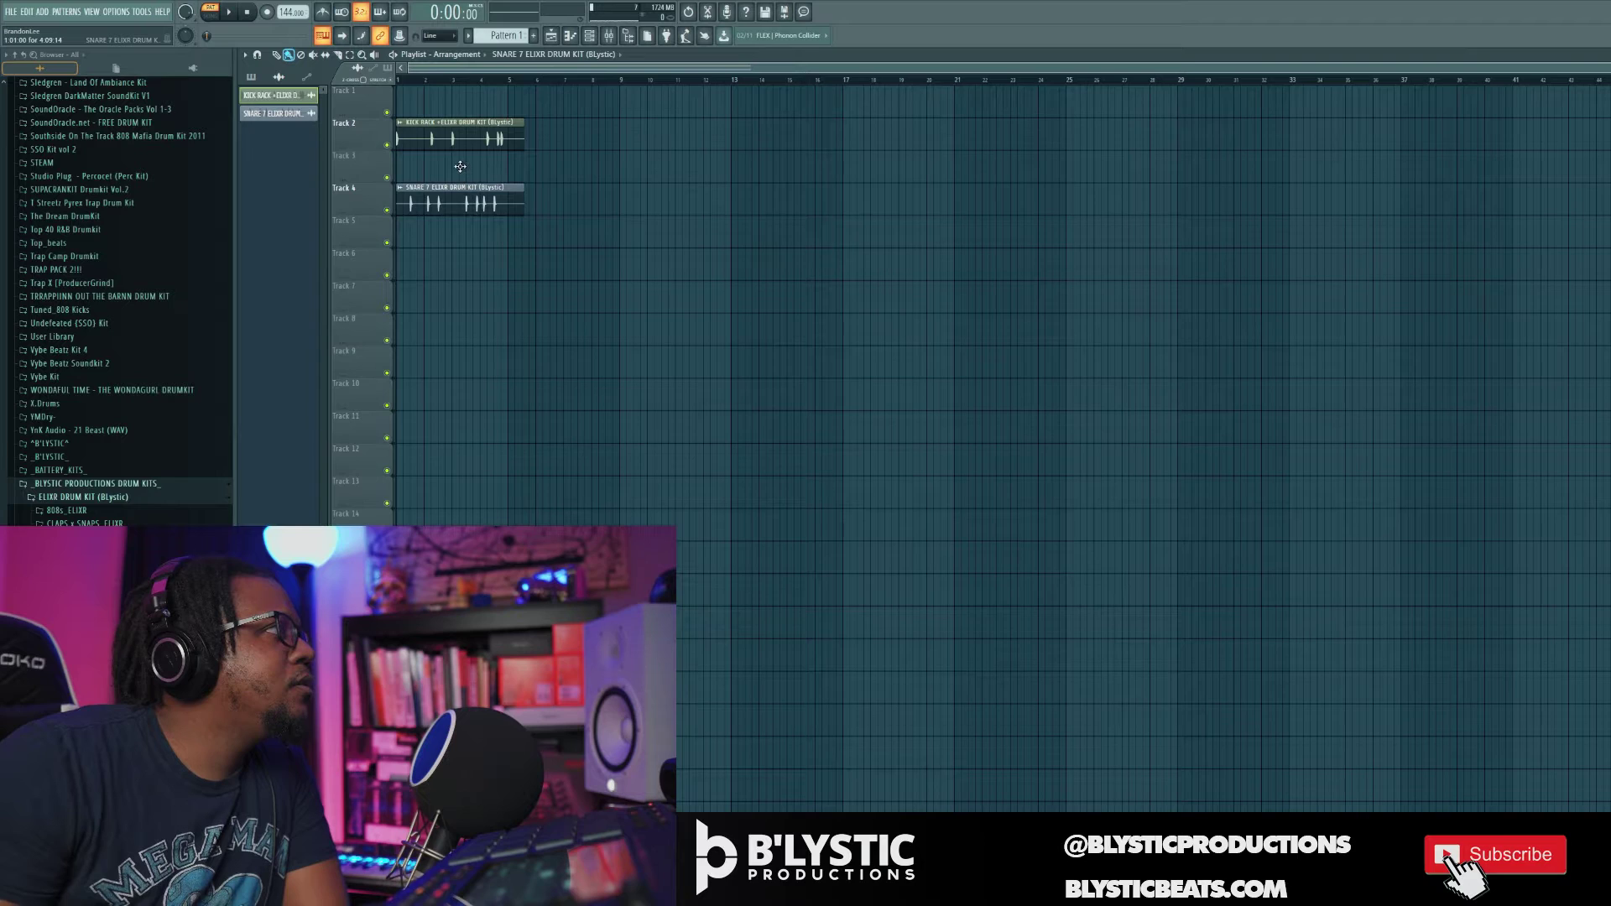
# - Export the audio of MPC Track 04 (CLAP 4) to playlist track 4 and trim the three drum clips to end at bar 5
pyautogui.press('F6')
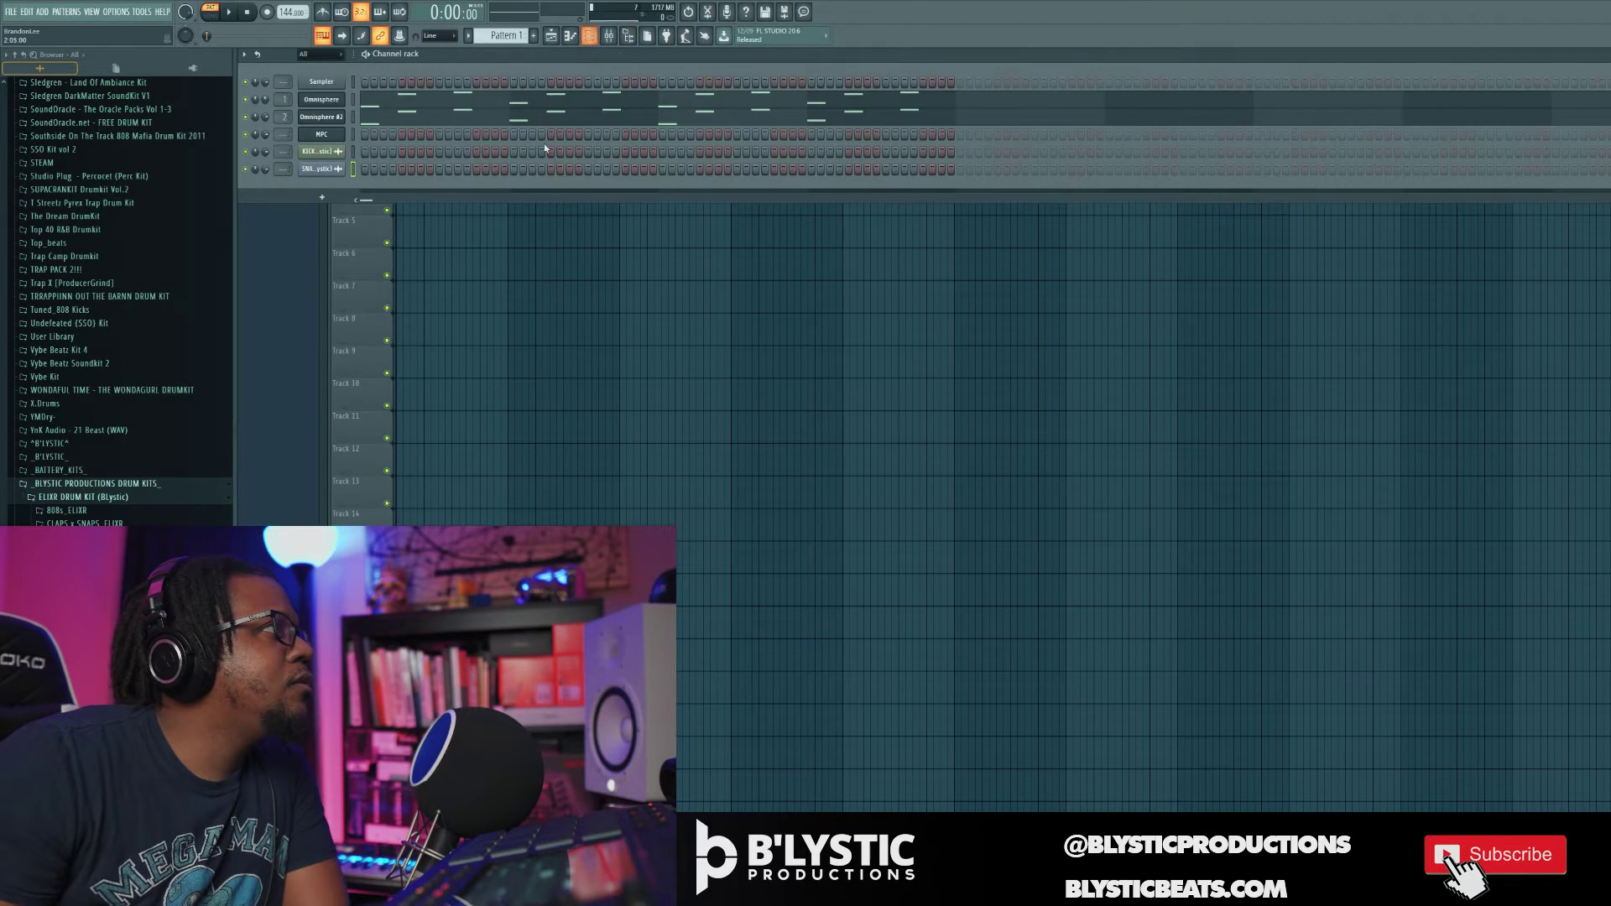
pyautogui.click(338, 137)
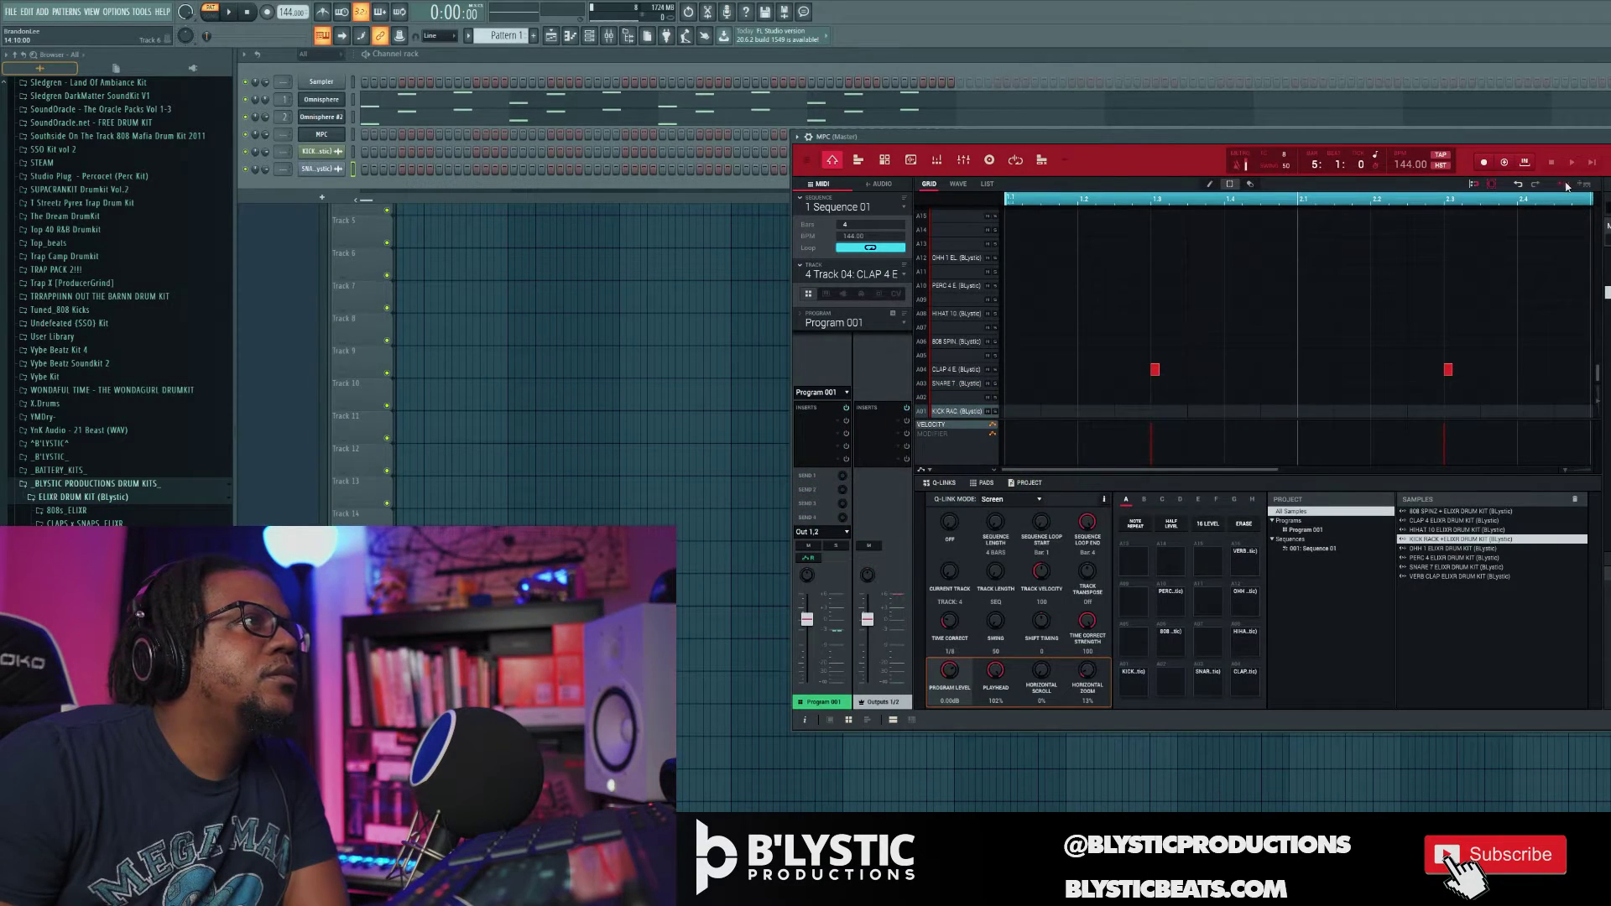
pyautogui.moveTo(403, 235); pyautogui.dragTo(463, 188)
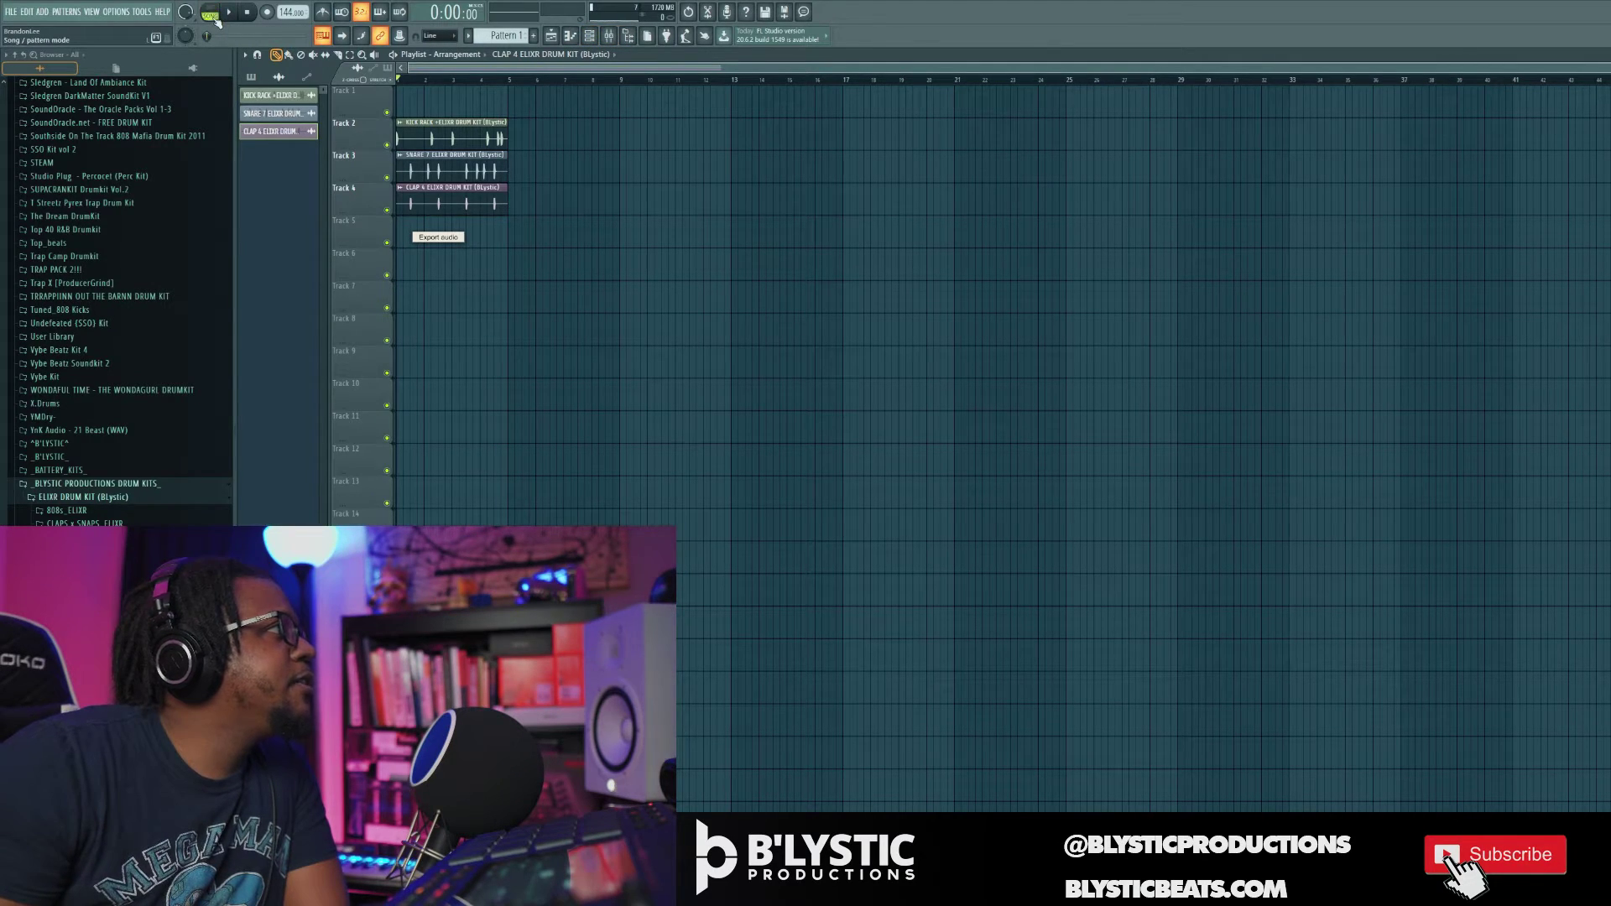
# - Play the arrangement in song mode and place Pattern 1 at the start of playlist track 1
pyautogui.click(590, 35)
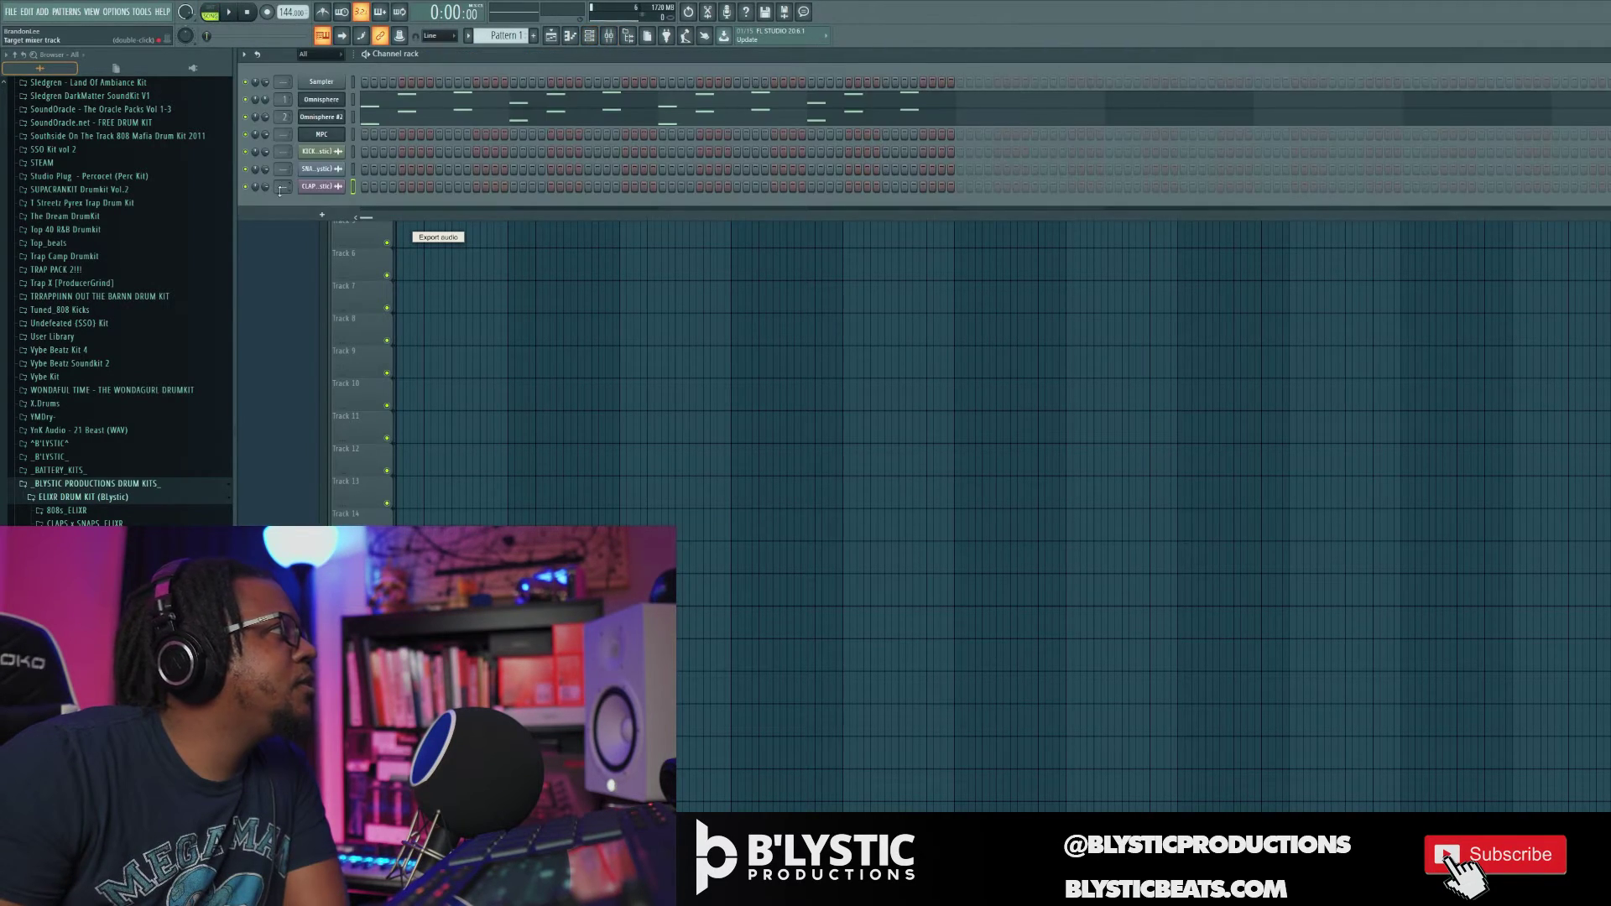
pyautogui.click(533, 307)
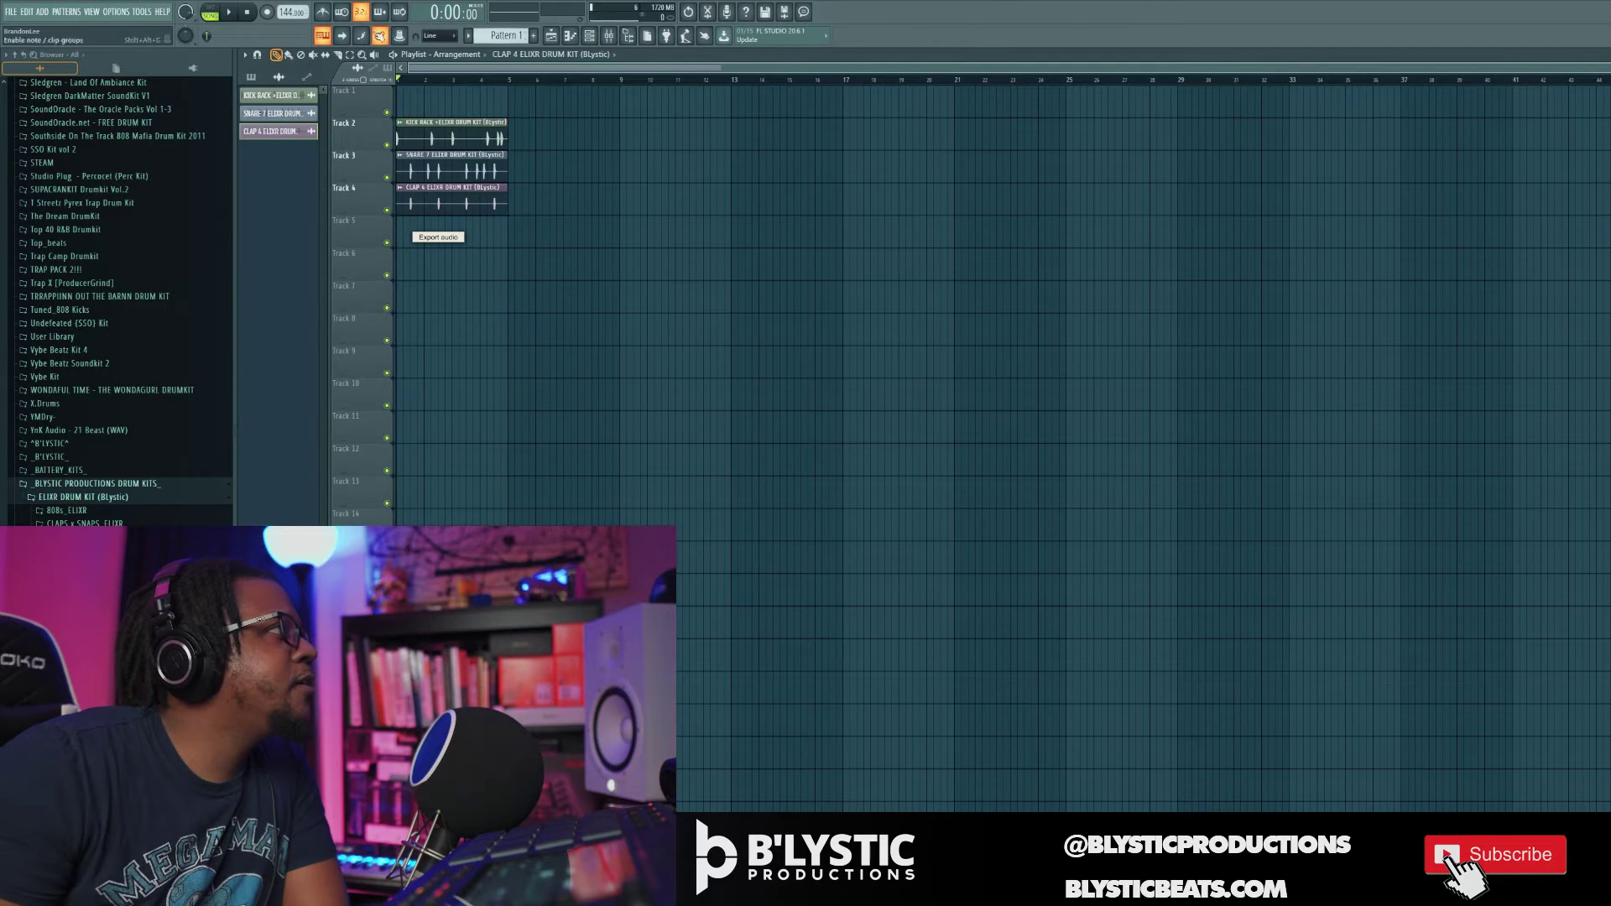
pyautogui.click(232, 12)
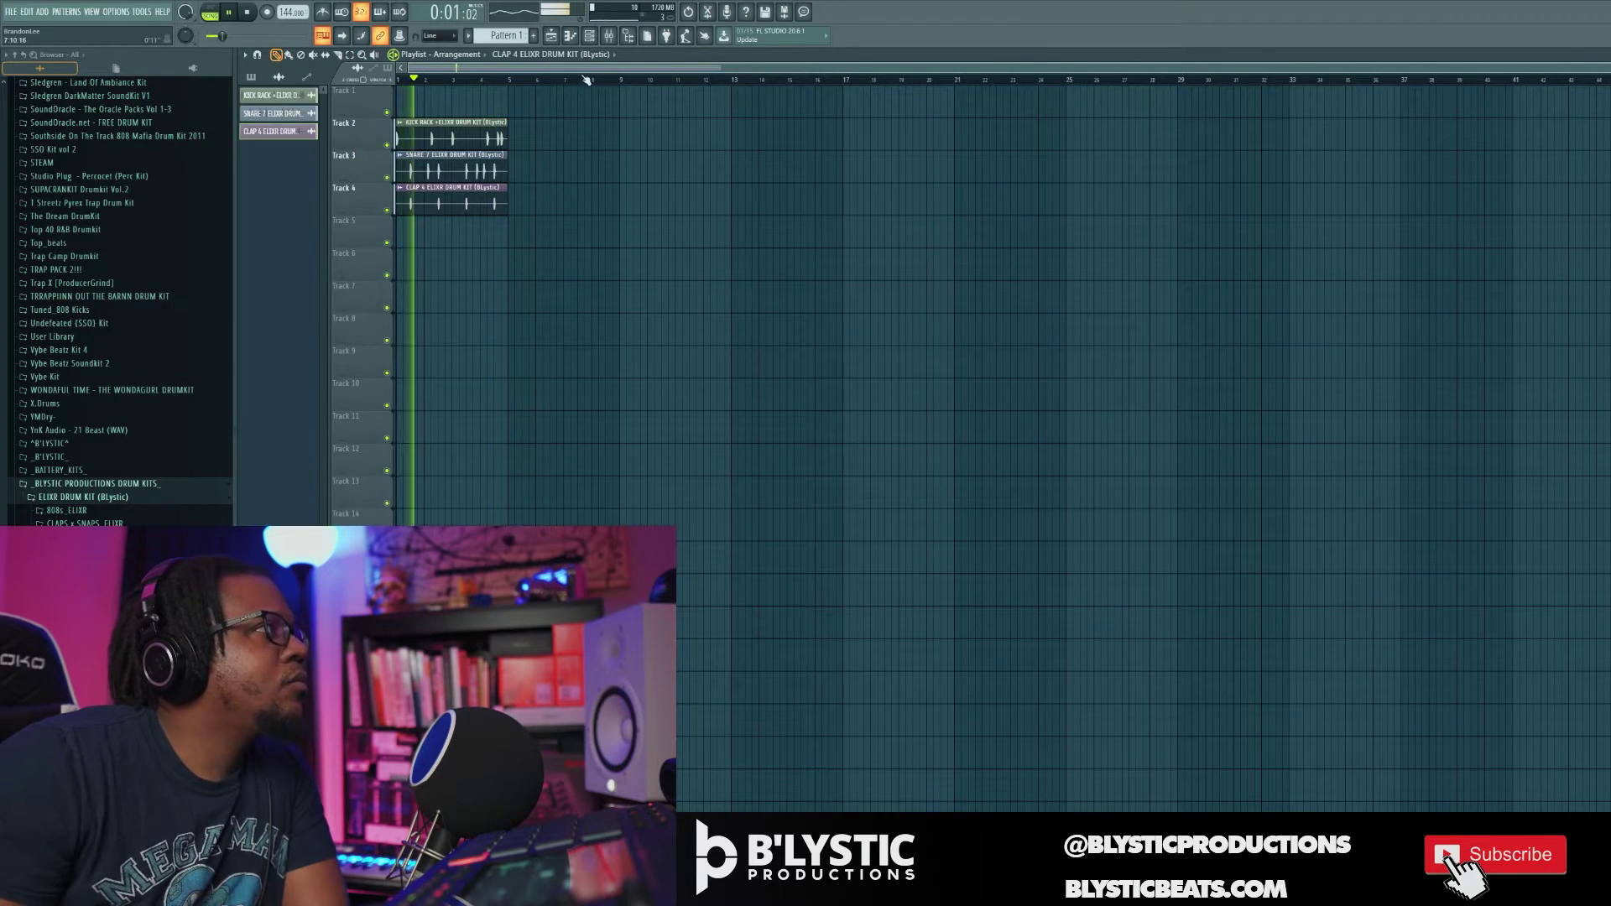
pyautogui.click(250, 76)
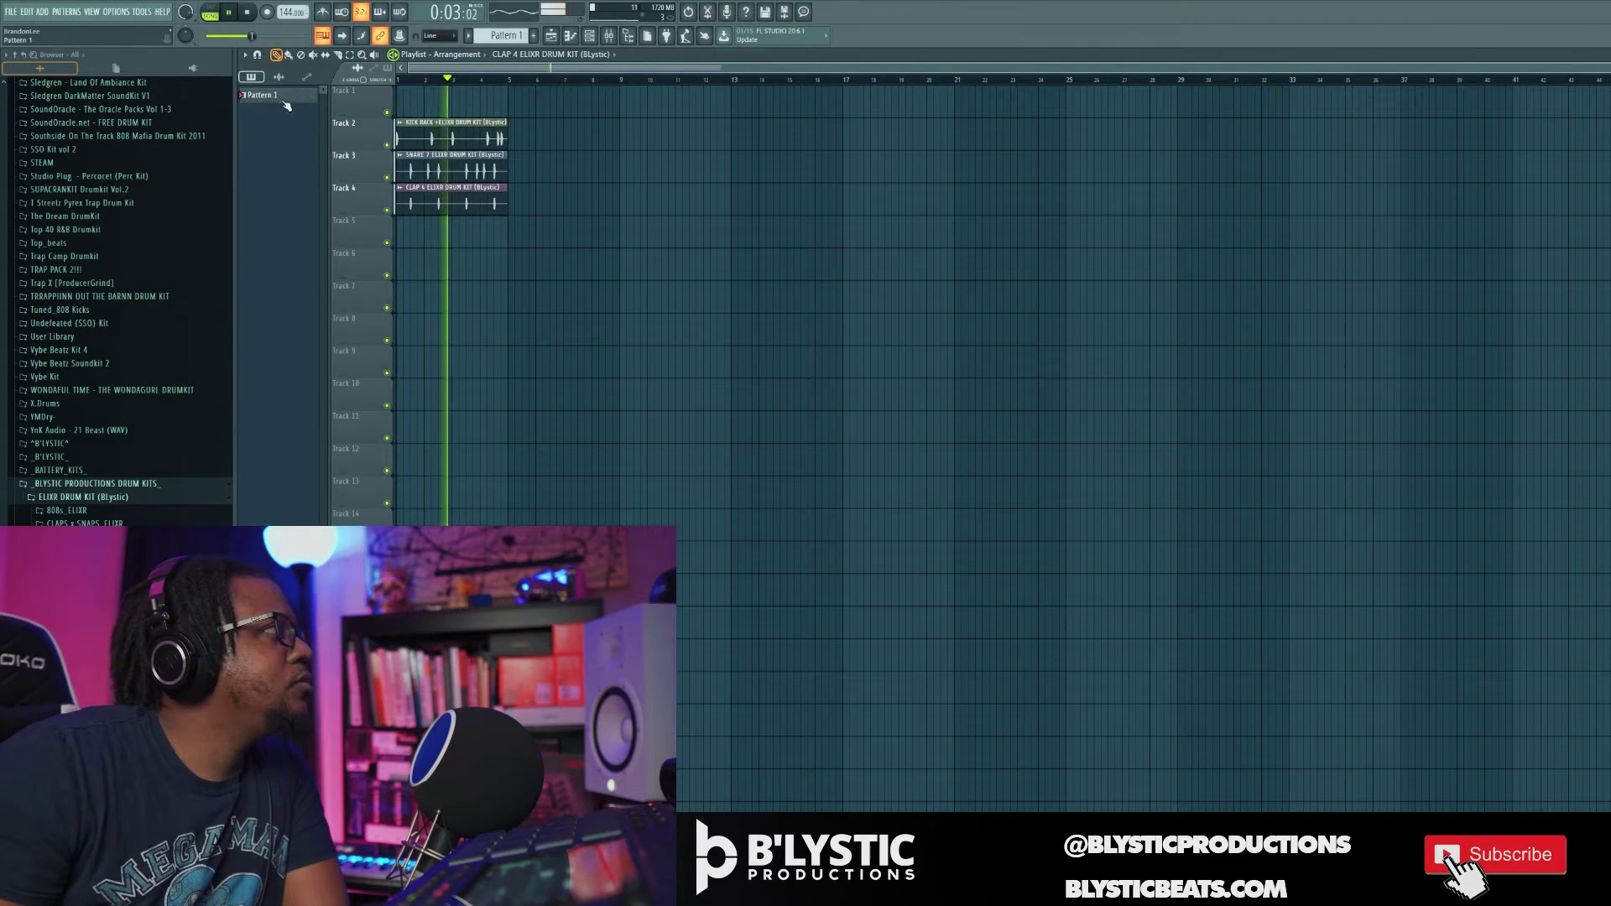
pyautogui.moveTo(287, 105); pyautogui.dragTo(411, 103)
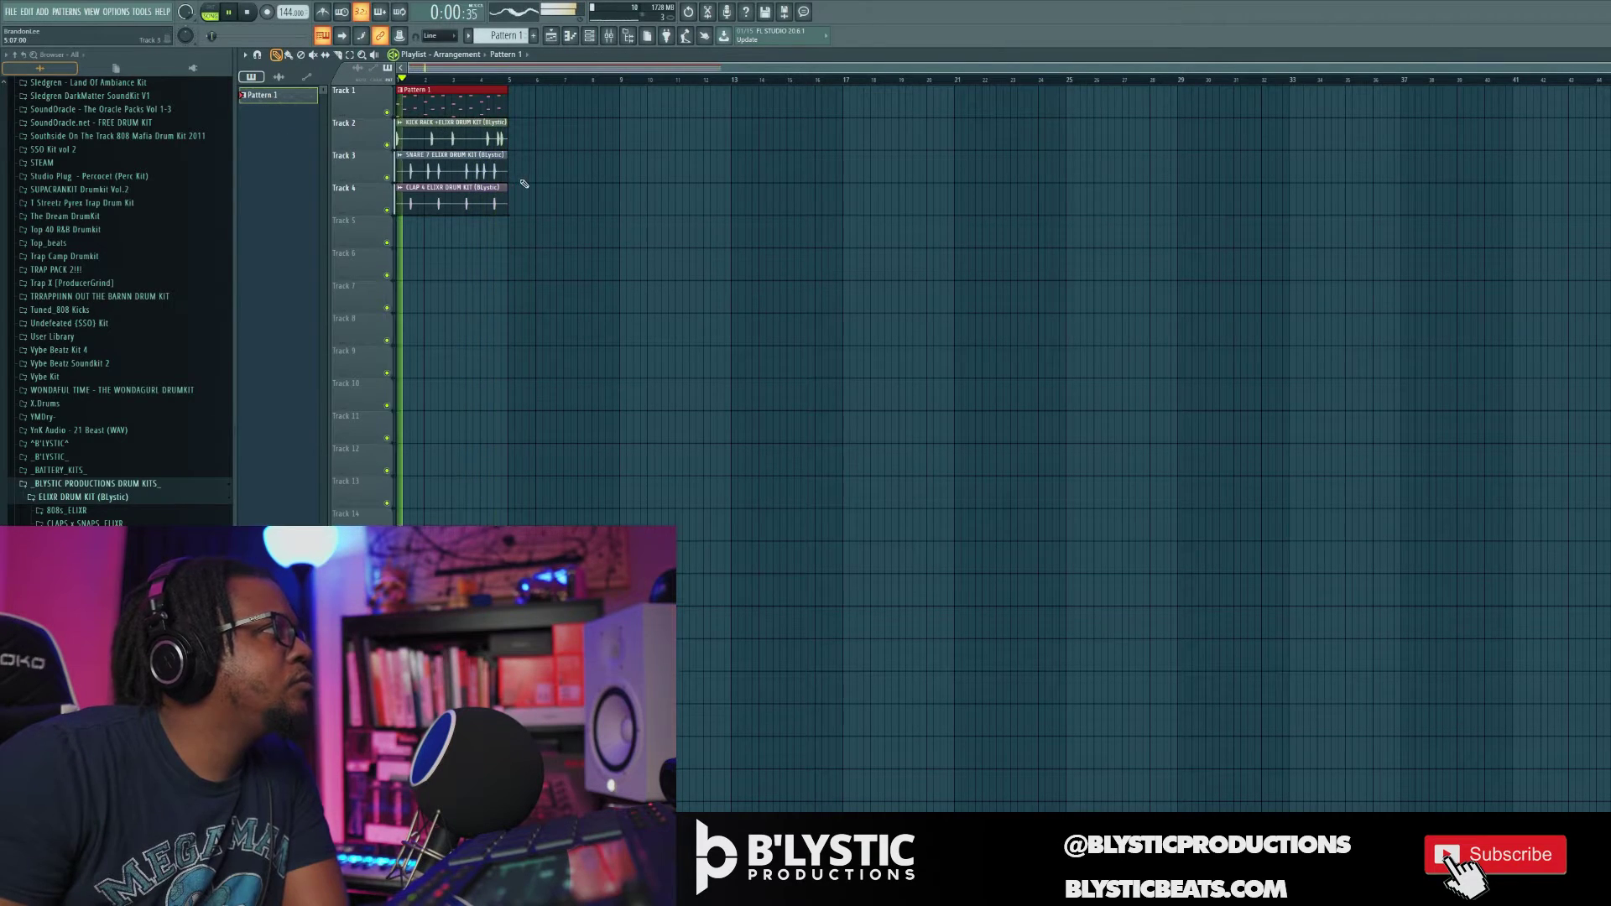